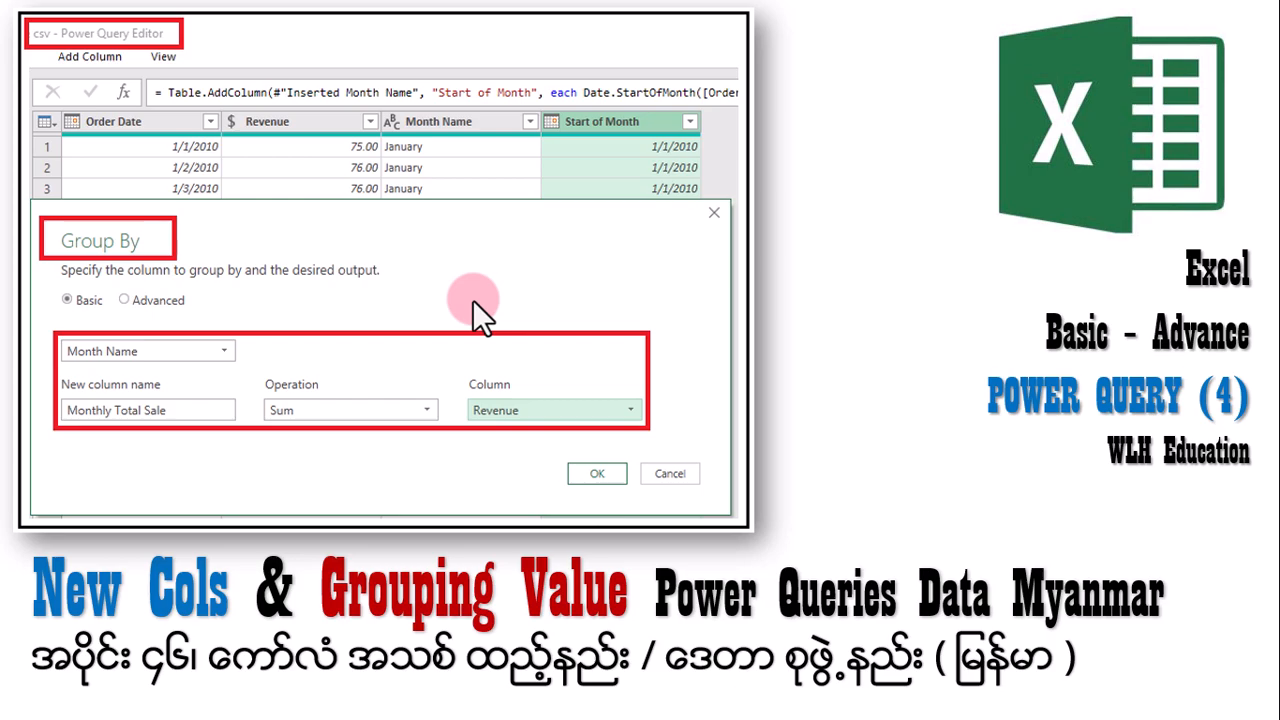
pyautogui.click(400, 404)
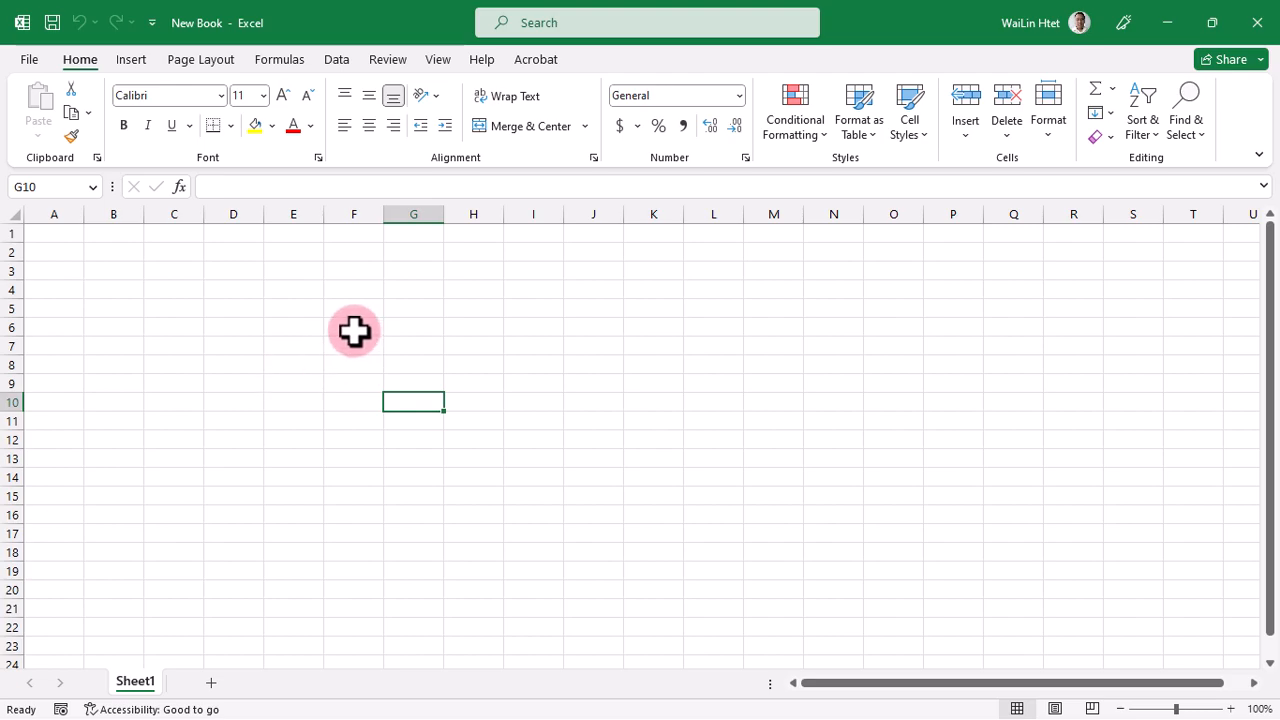
pyautogui.moveTo(110, 240); pyautogui.dragTo(329, 460)
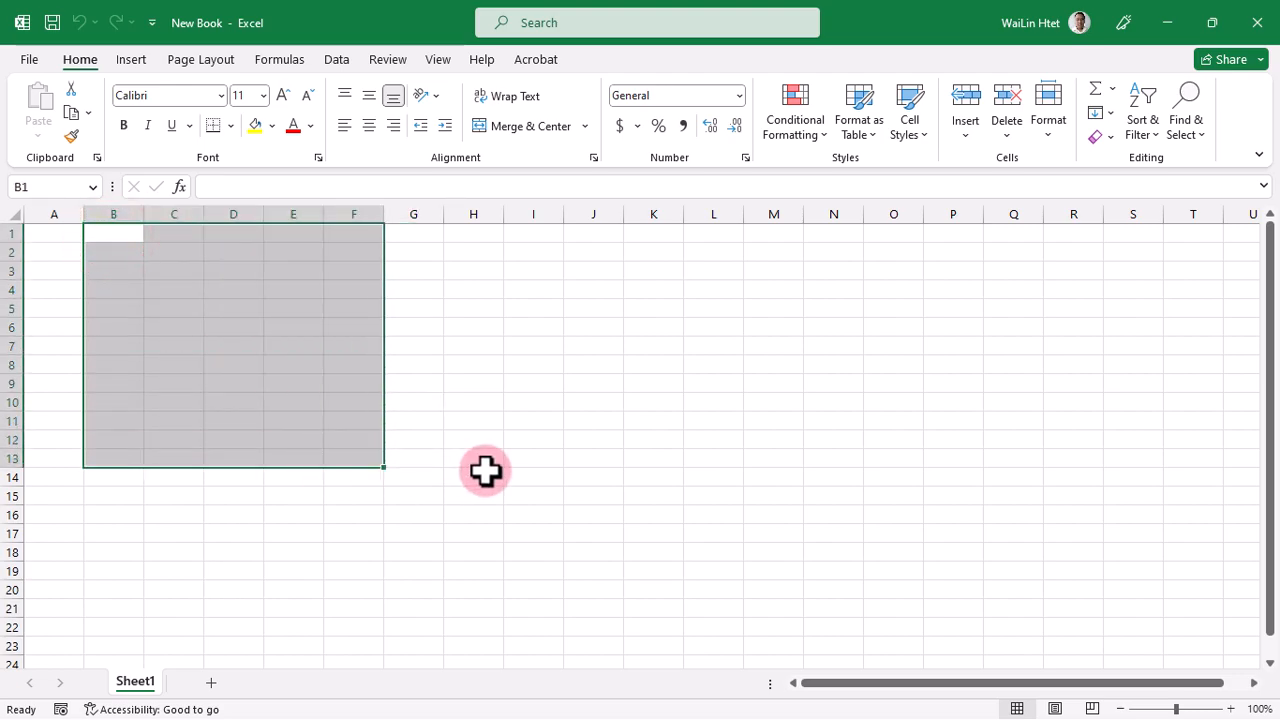
pyautogui.click(485, 474)
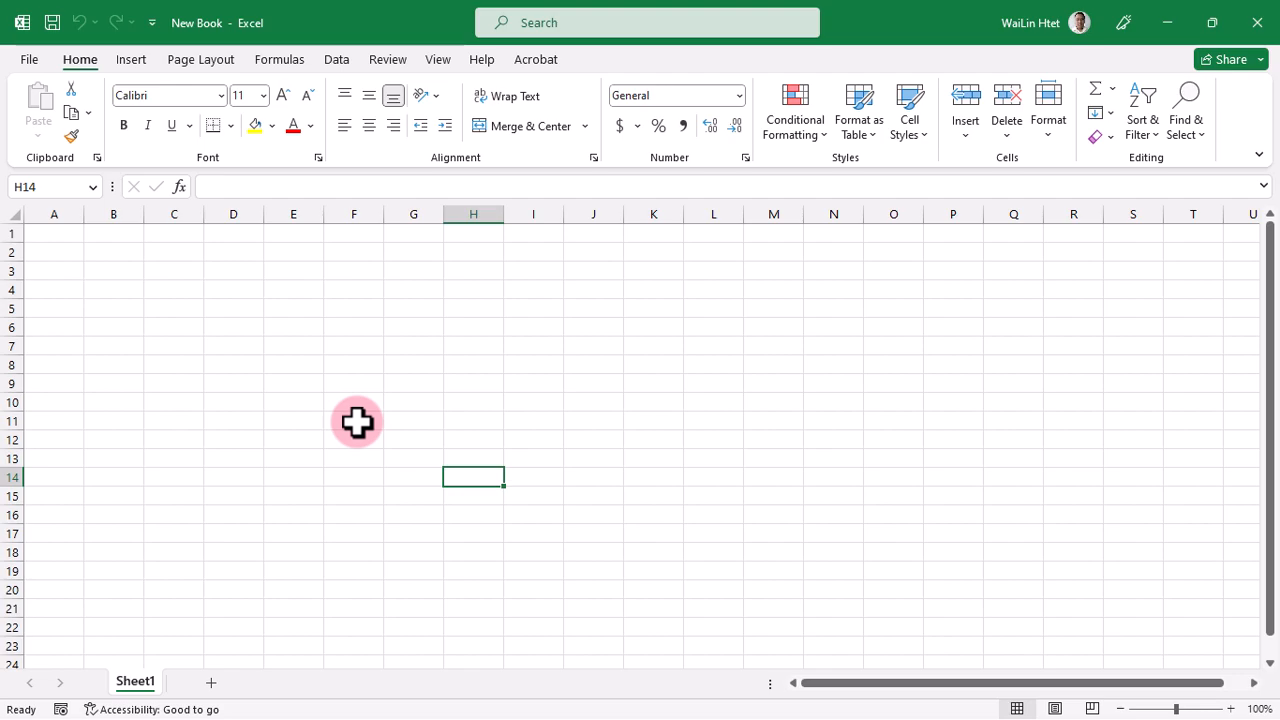
pyautogui.click(298, 366)
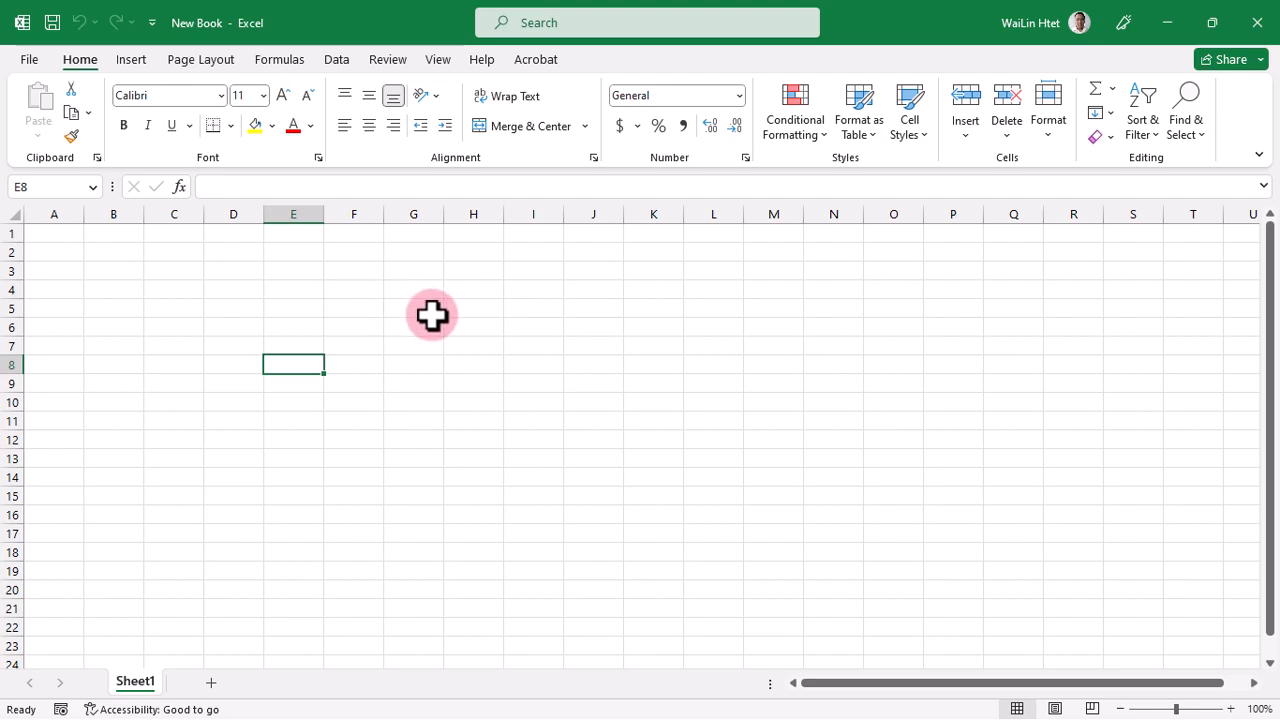
# Step: Import the Monthly-Revenue.csv file as a text/CSV data source
pyautogui.click(337, 64)
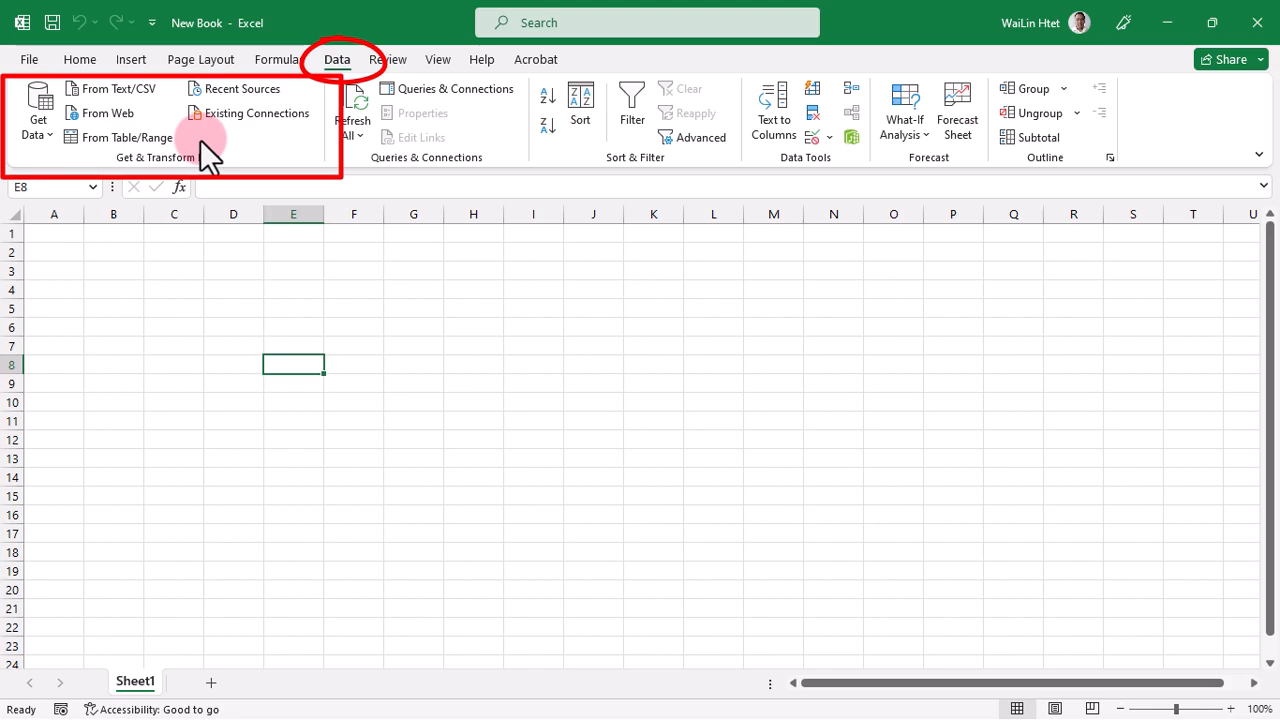
pyautogui.click(97, 92)
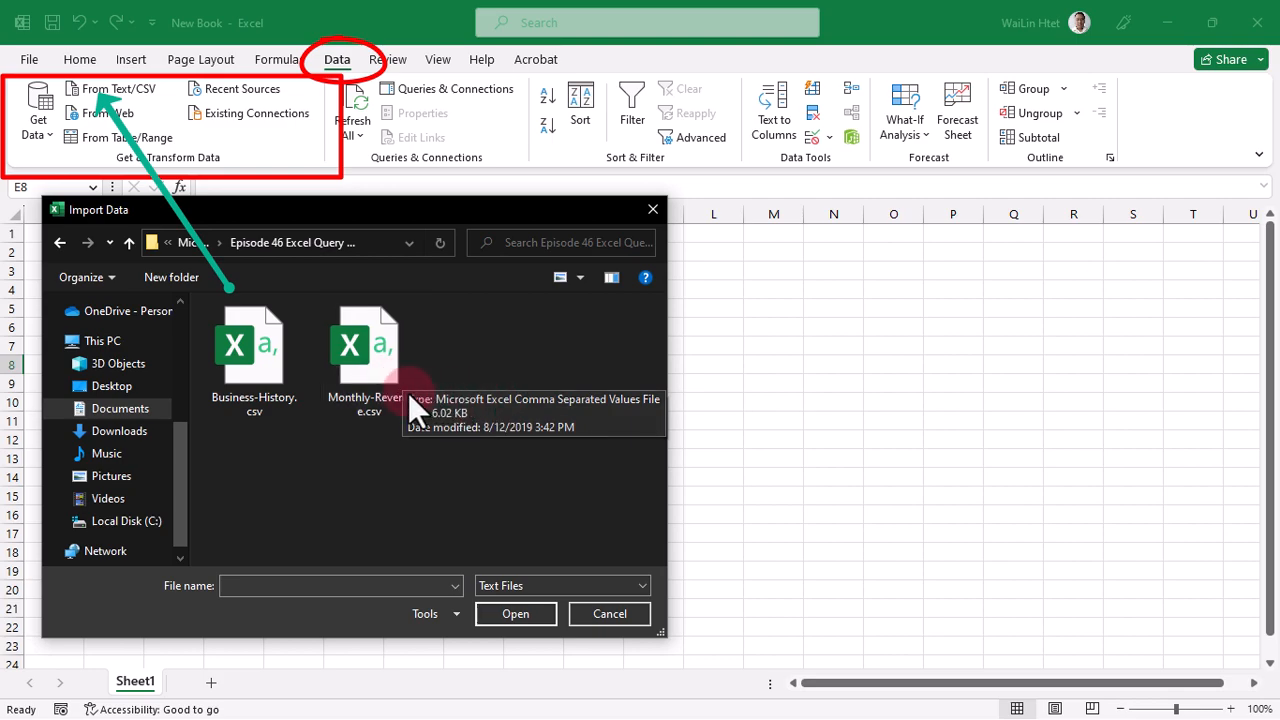
pyautogui.click(390, 392)
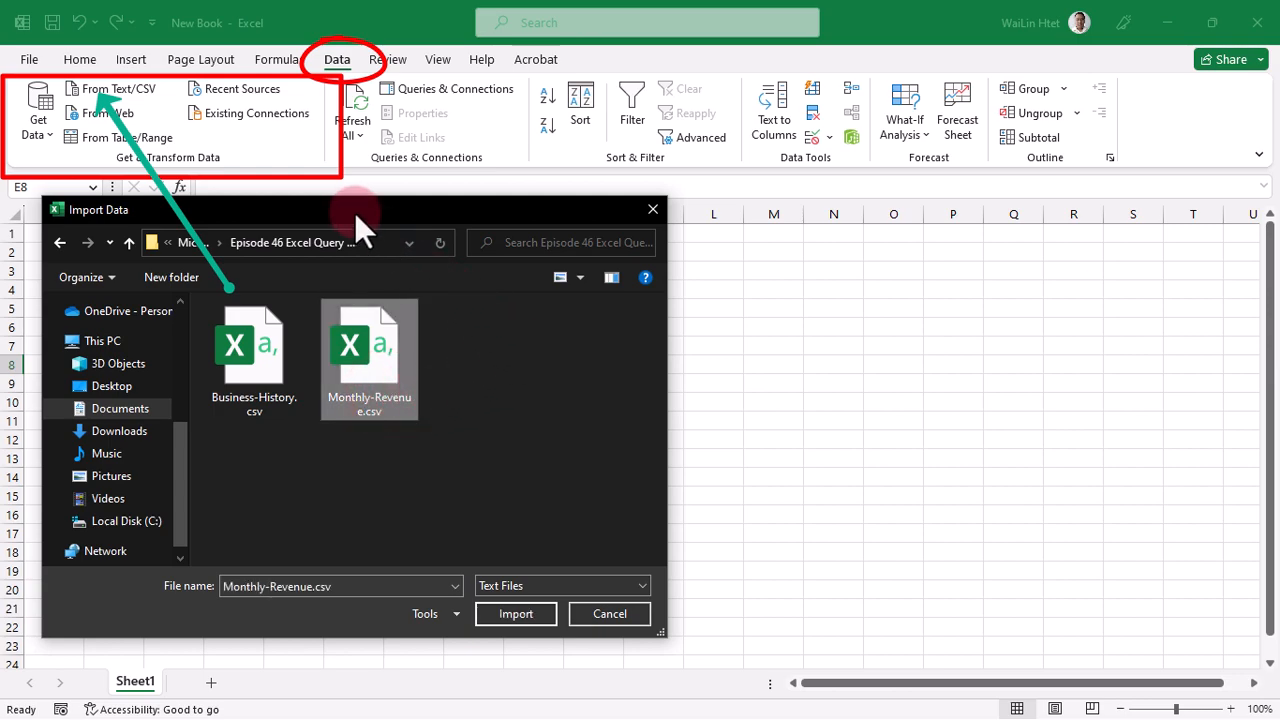
pyautogui.moveTo(354, 212); pyautogui.dragTo(341, 214)
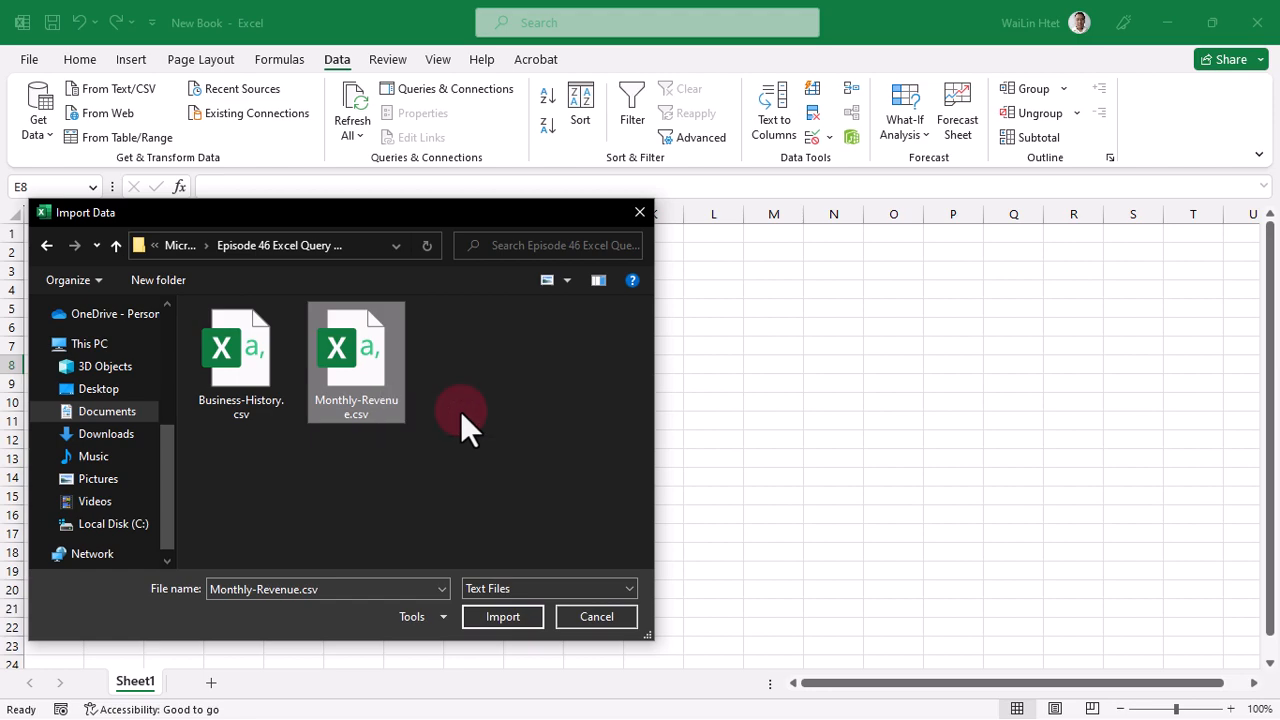
pyautogui.click(360, 401)
pyautogui.click(503, 616)
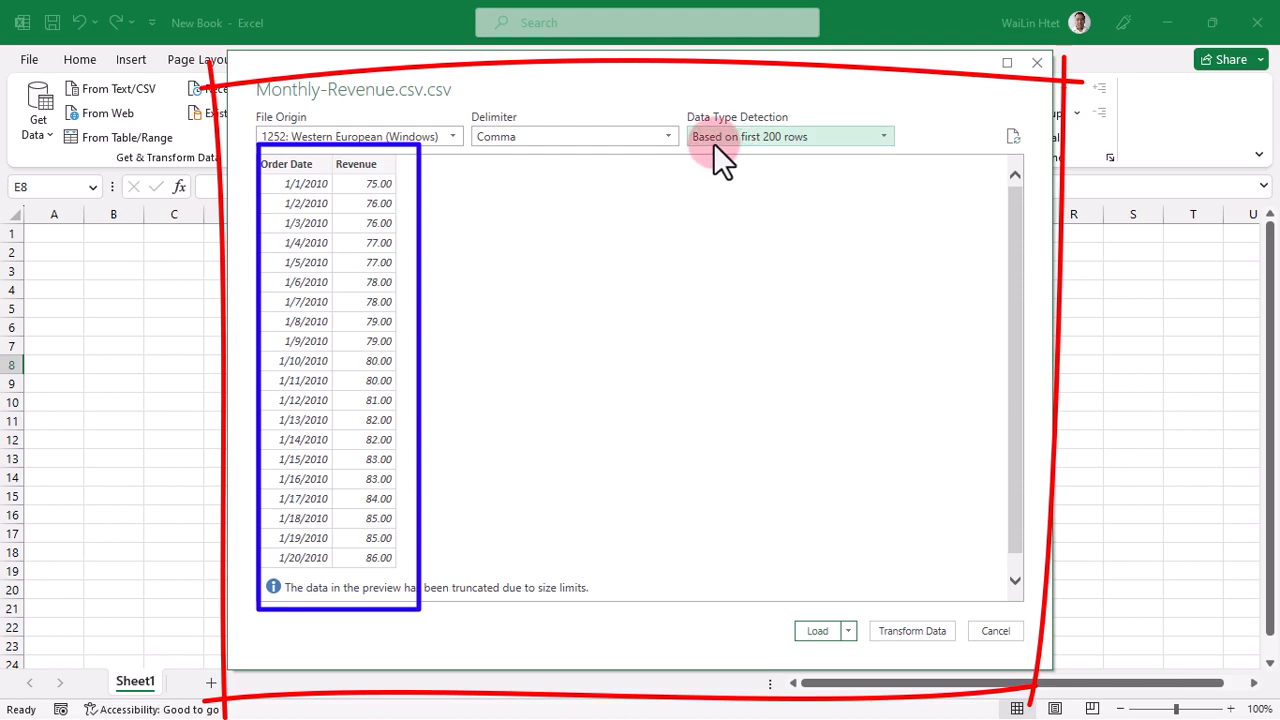
# Step: Base the data type detection on the entire dataset and open the data for transformation in Power Query Editor
pyautogui.click(718, 142)
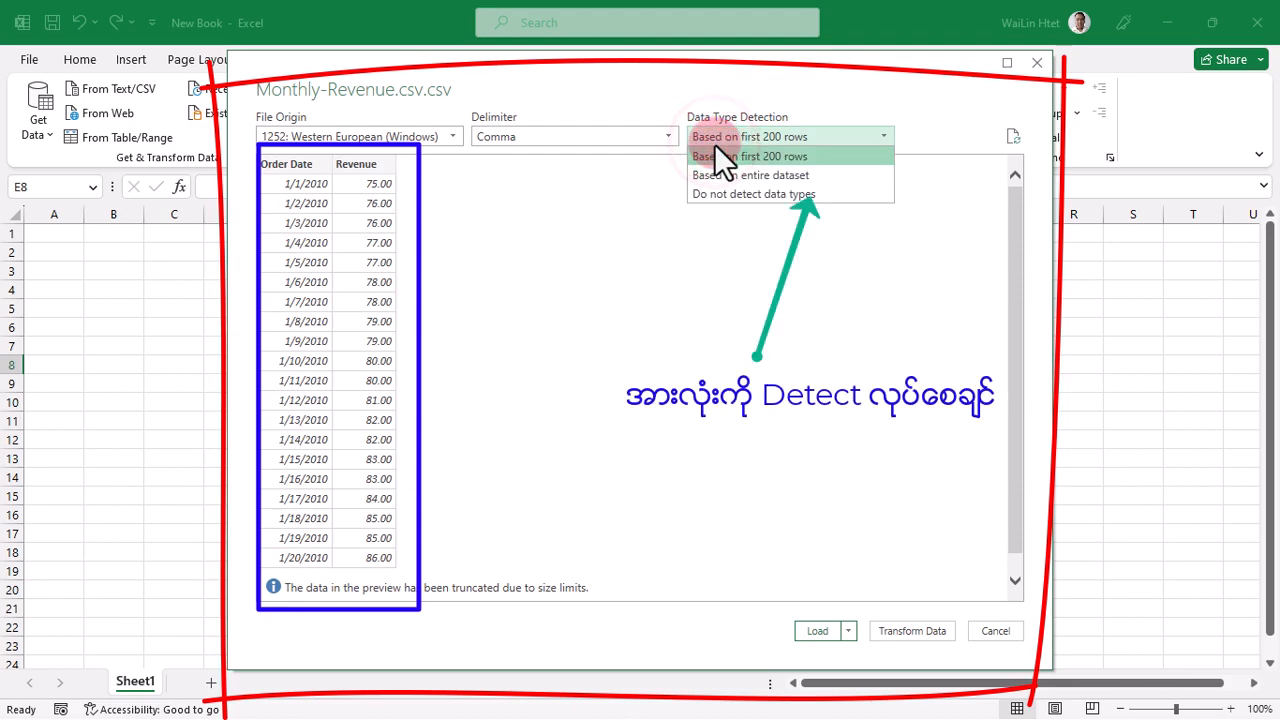
pyautogui.click(730, 177)
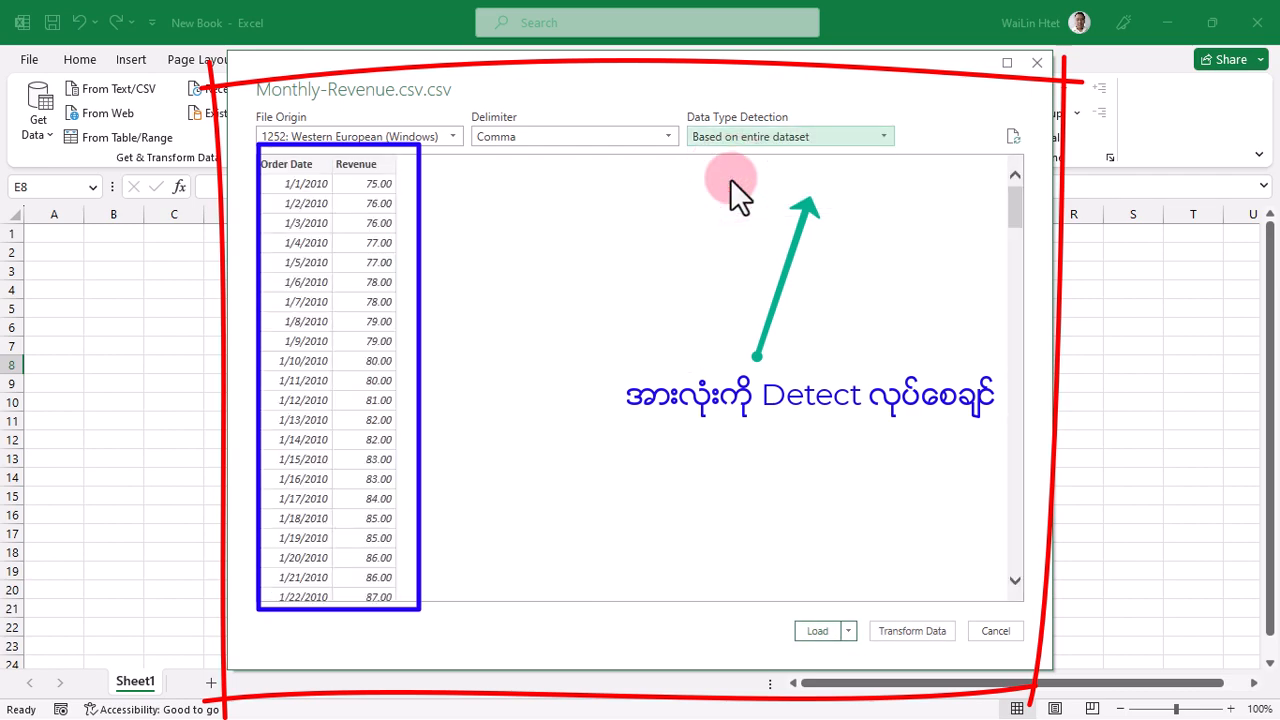
pyautogui.moveTo(1010, 209); pyautogui.dragTo(1009, 575)
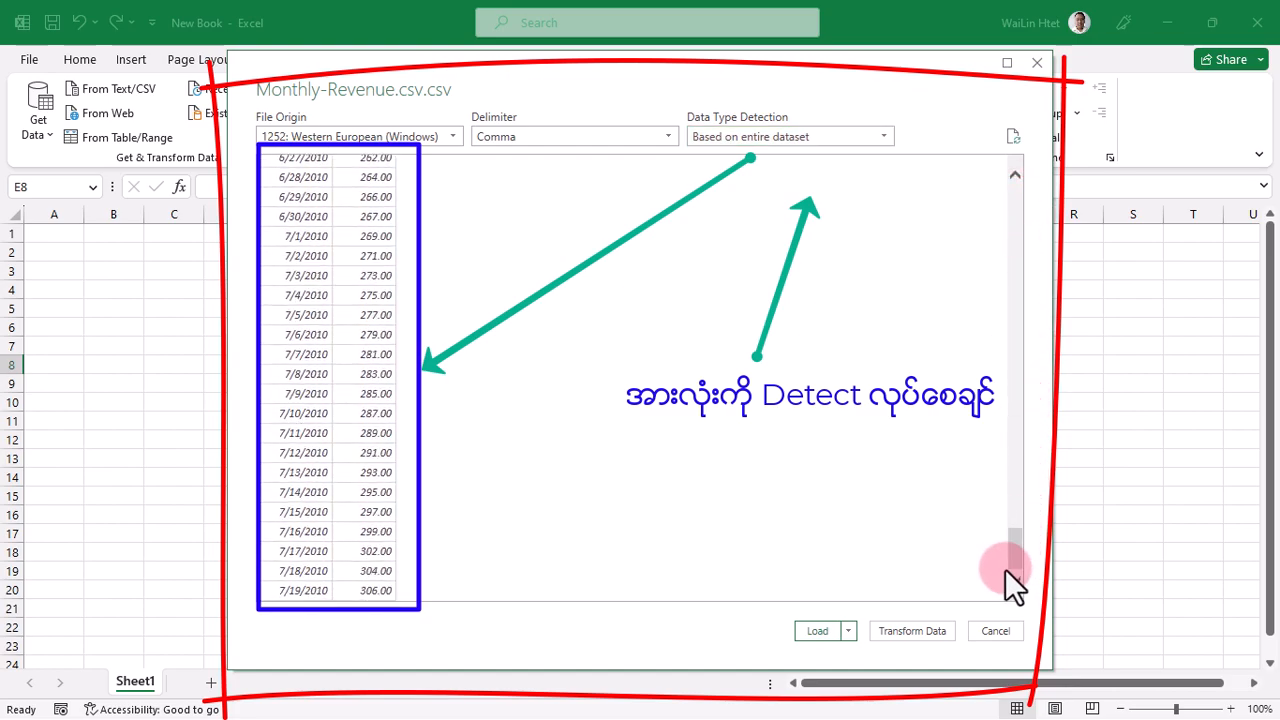
pyautogui.moveTo(1013, 553); pyautogui.dragTo(998, 193)
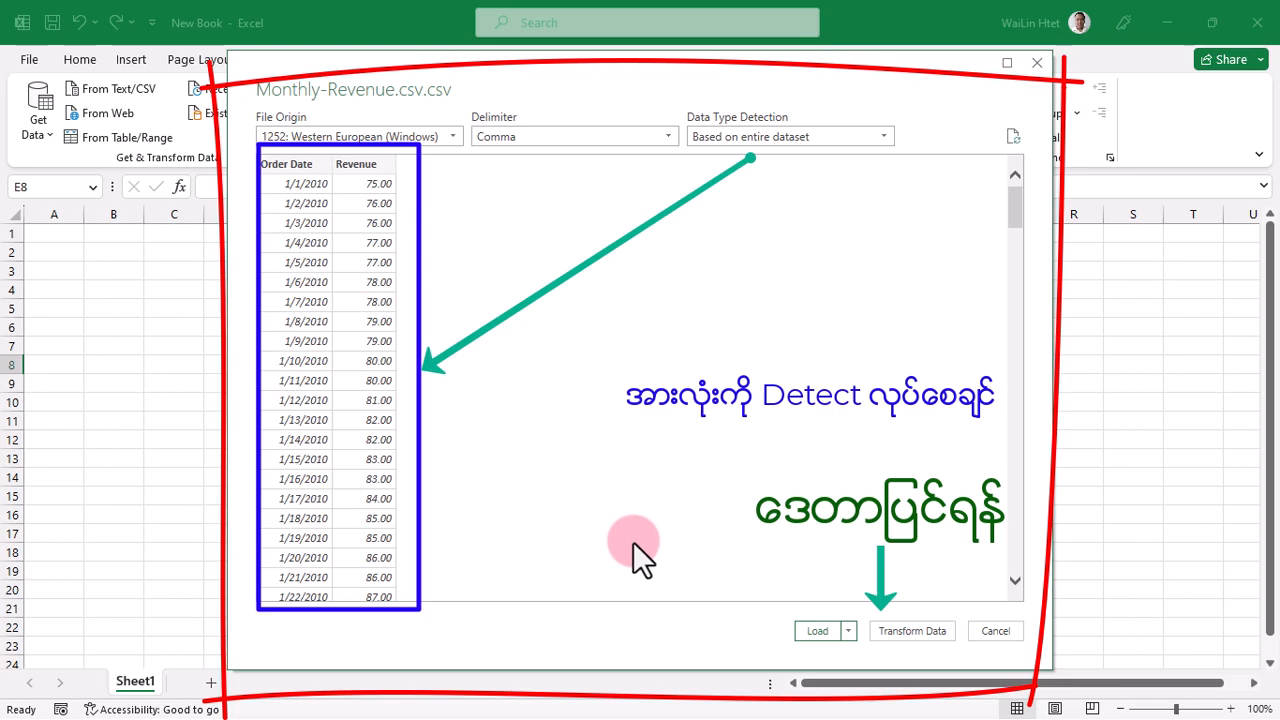
pyautogui.click(918, 630)
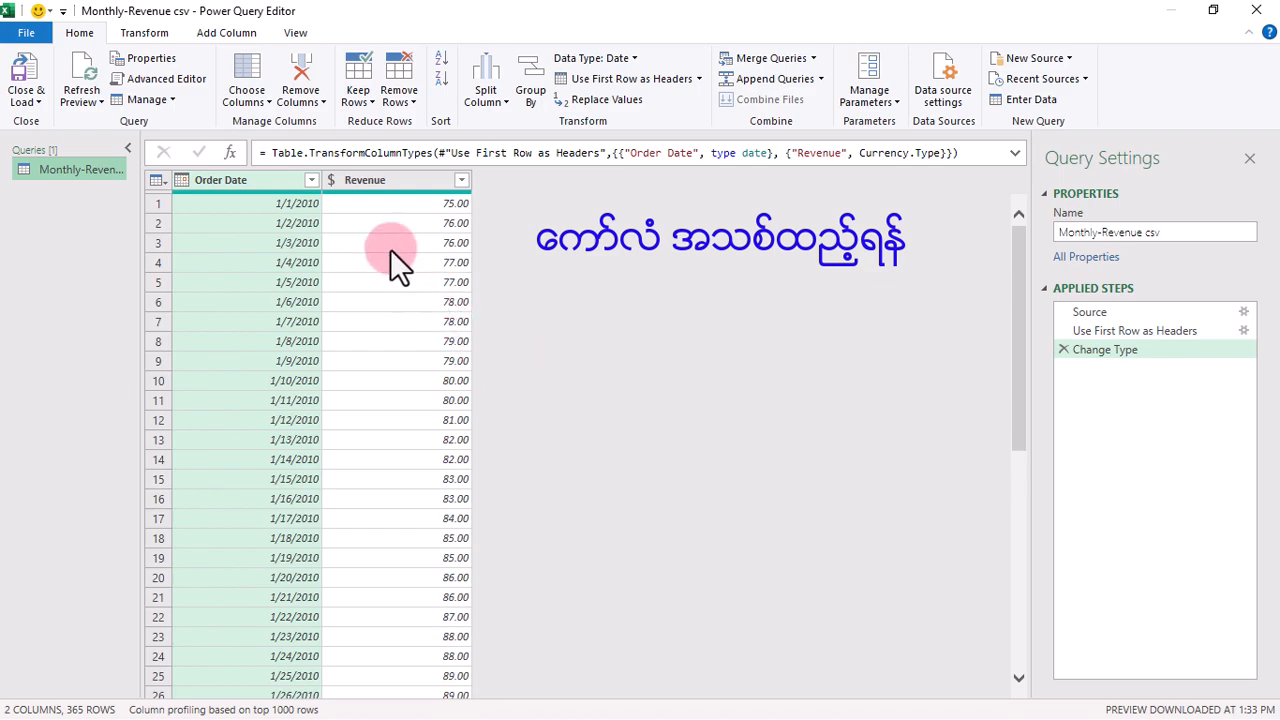
# Step: Add a new column containing the name of the month taken from the Order Date column
pyautogui.click(222, 37)
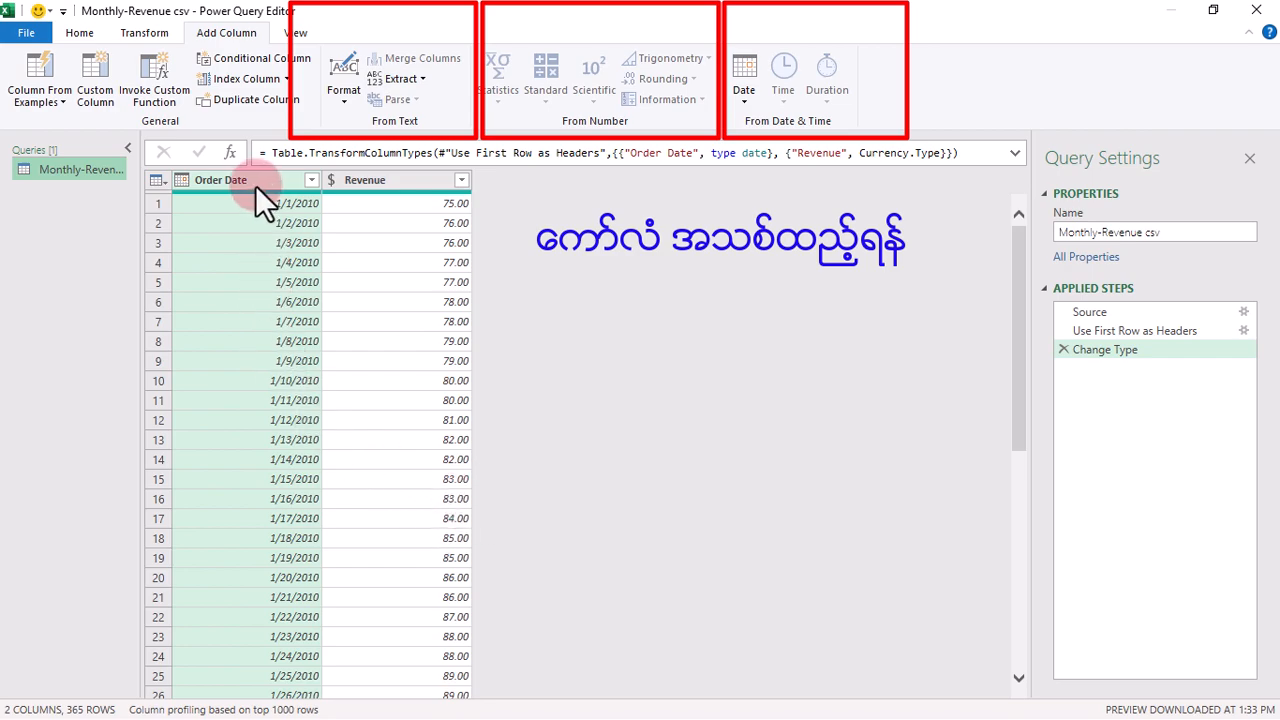
pyautogui.click(351, 185)
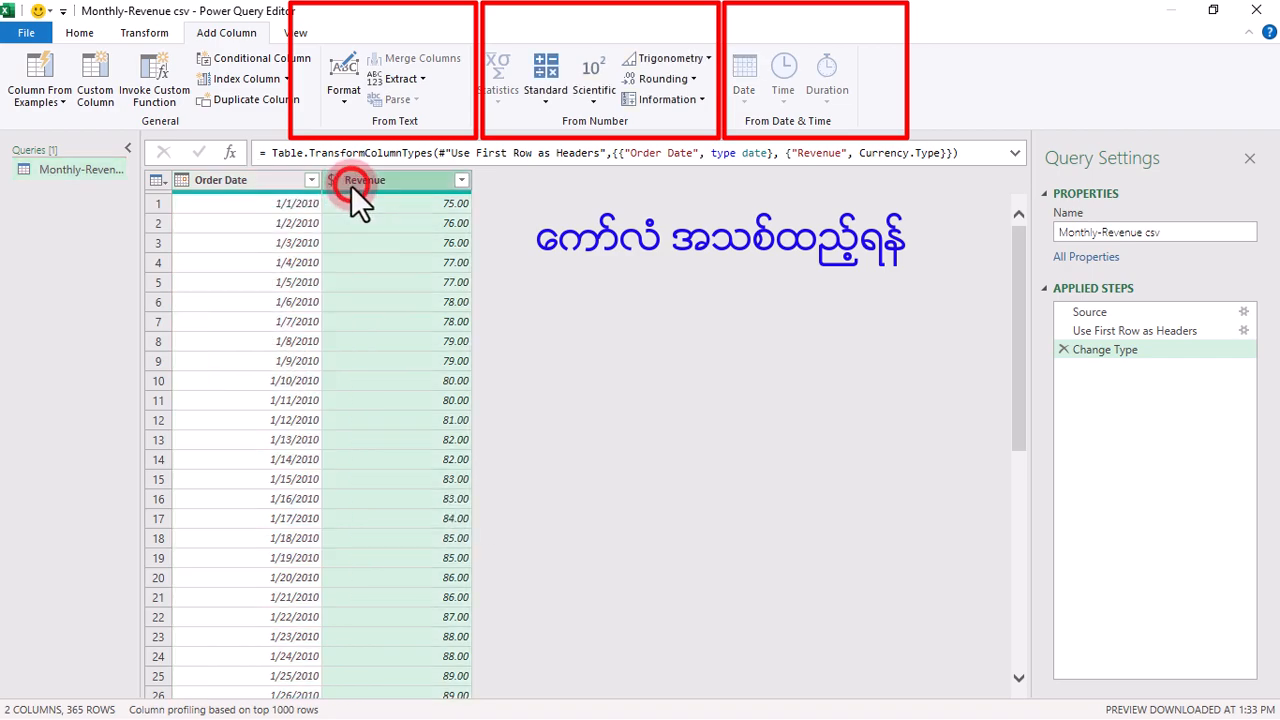
pyautogui.click(259, 184)
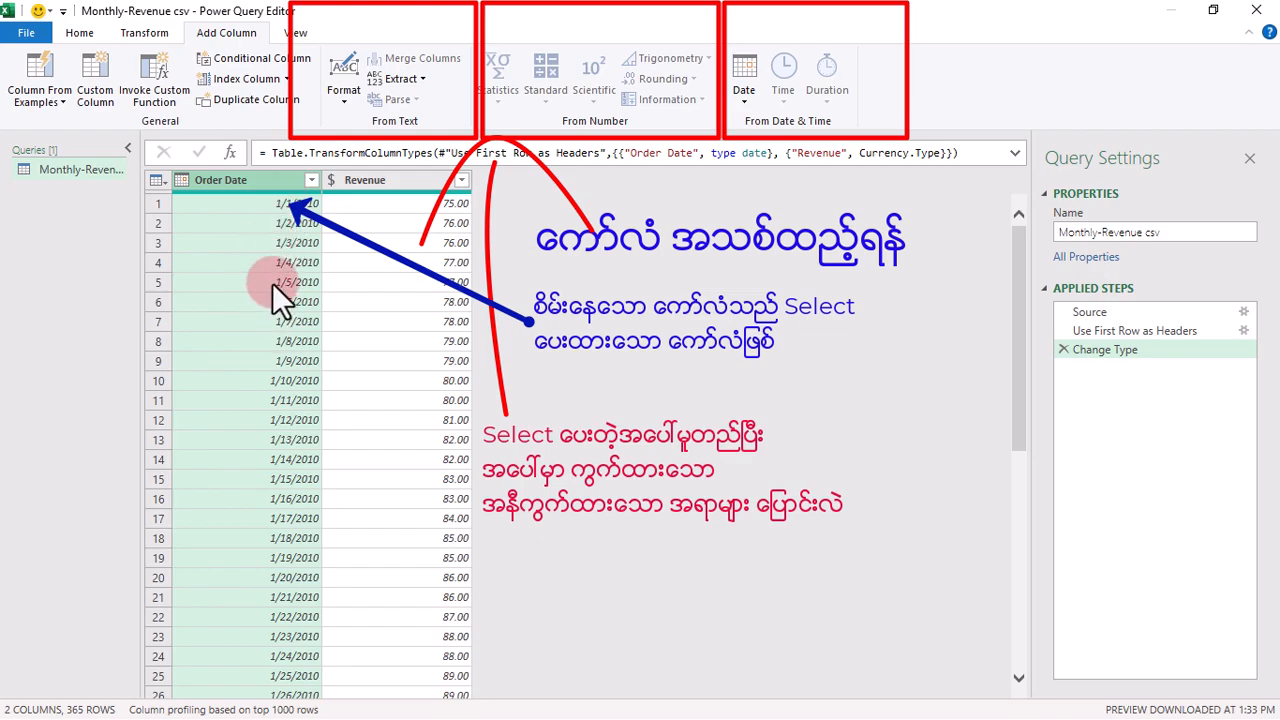
pyautogui.click(382, 182)
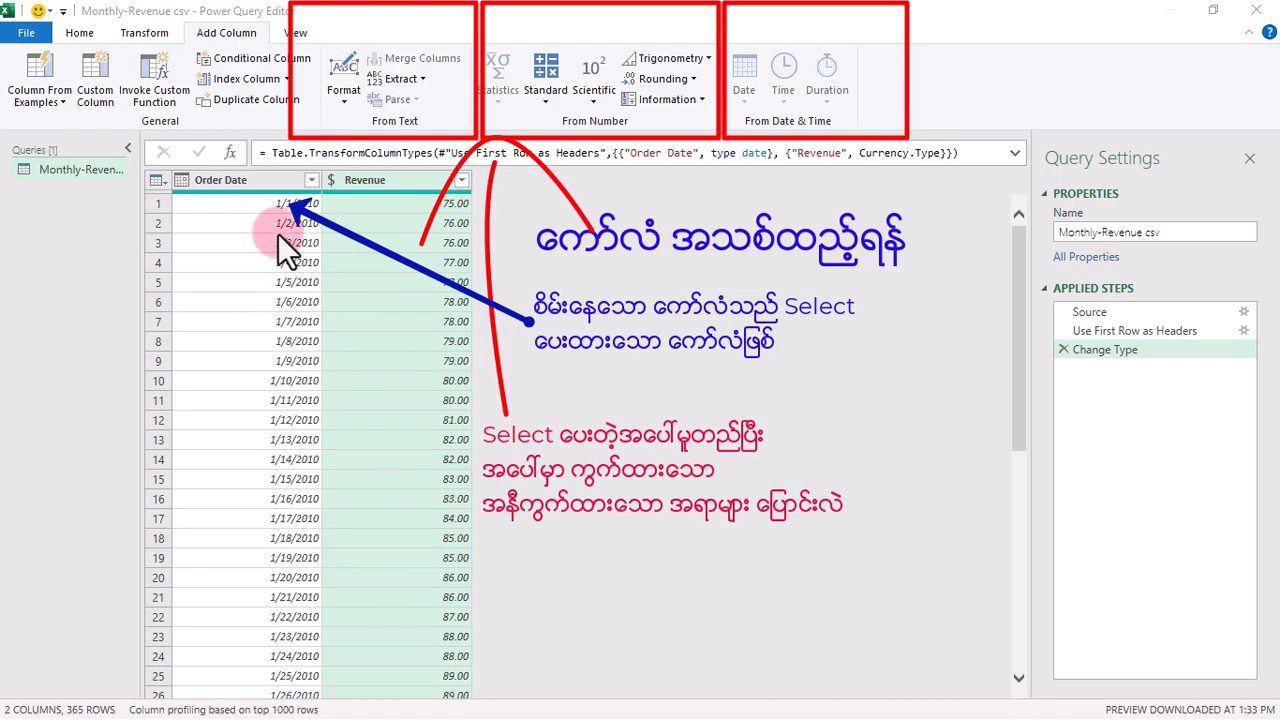
pyautogui.click(240, 182)
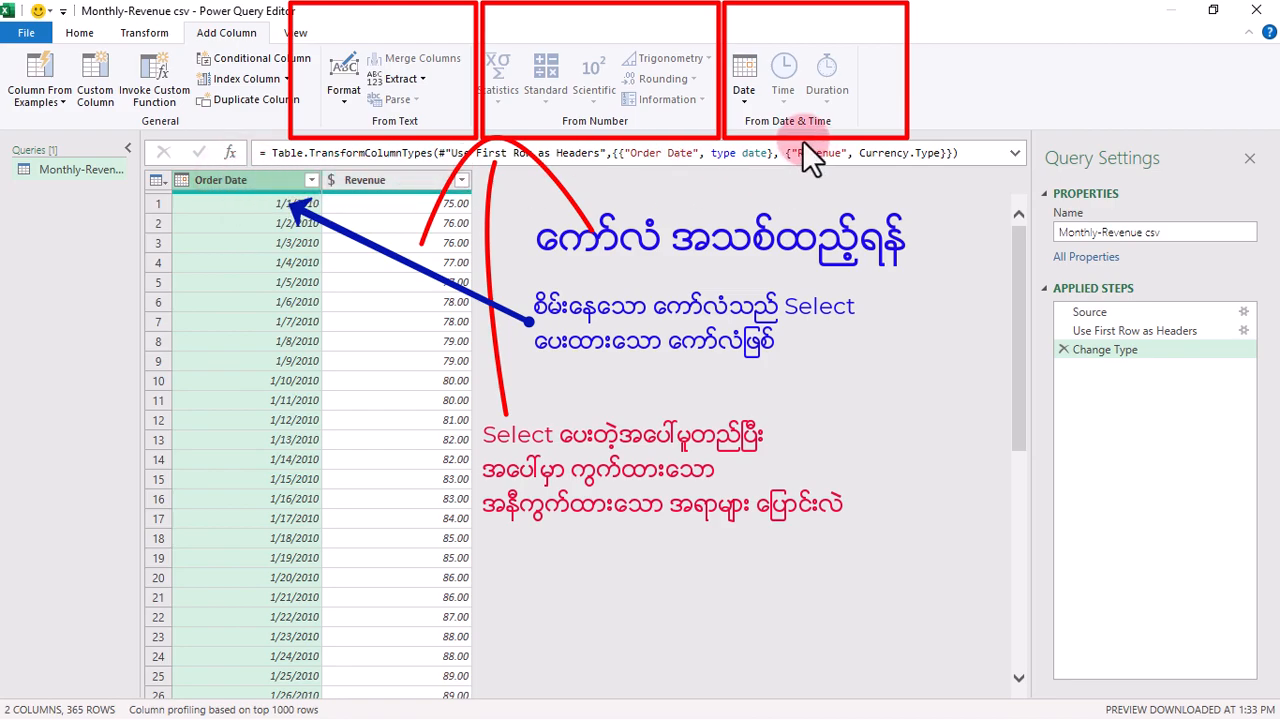
pyautogui.click(753, 105)
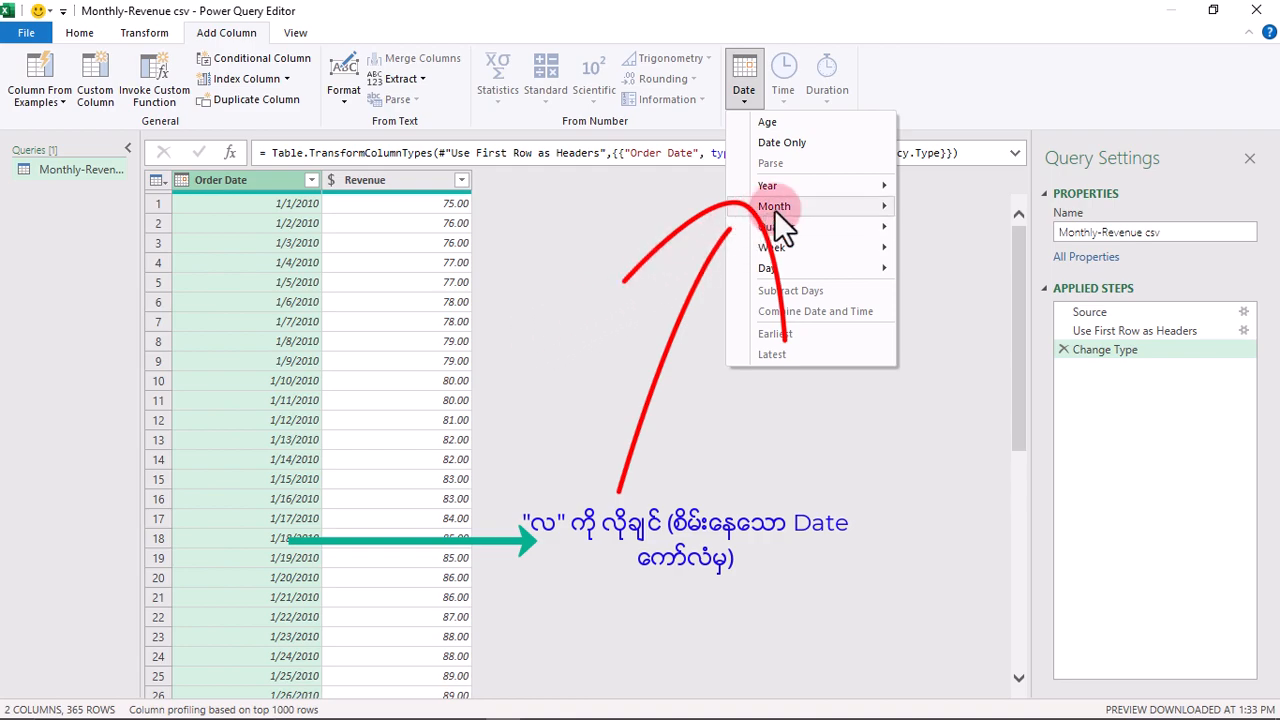
pyautogui.moveTo(777, 210)
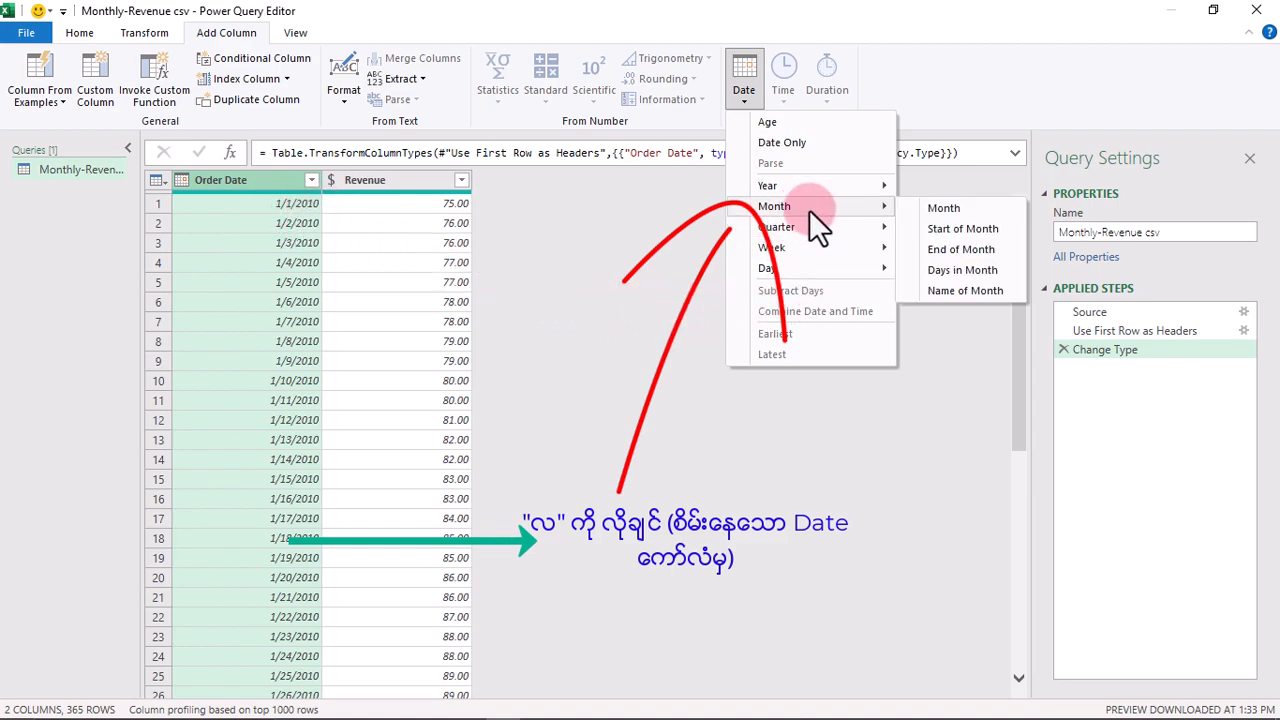
pyautogui.click(911, 292)
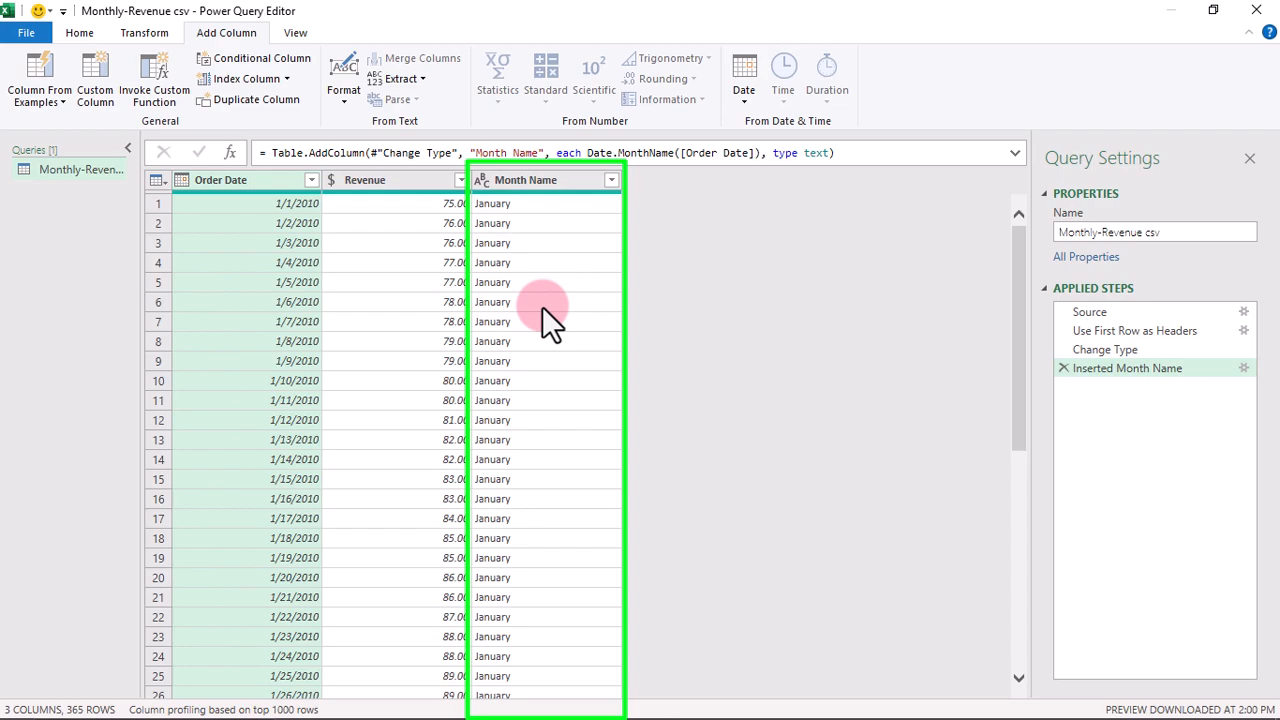
# Step: Start a basic Group By on the table with Month Name as the grouping column
pyautogui.click(541, 180)
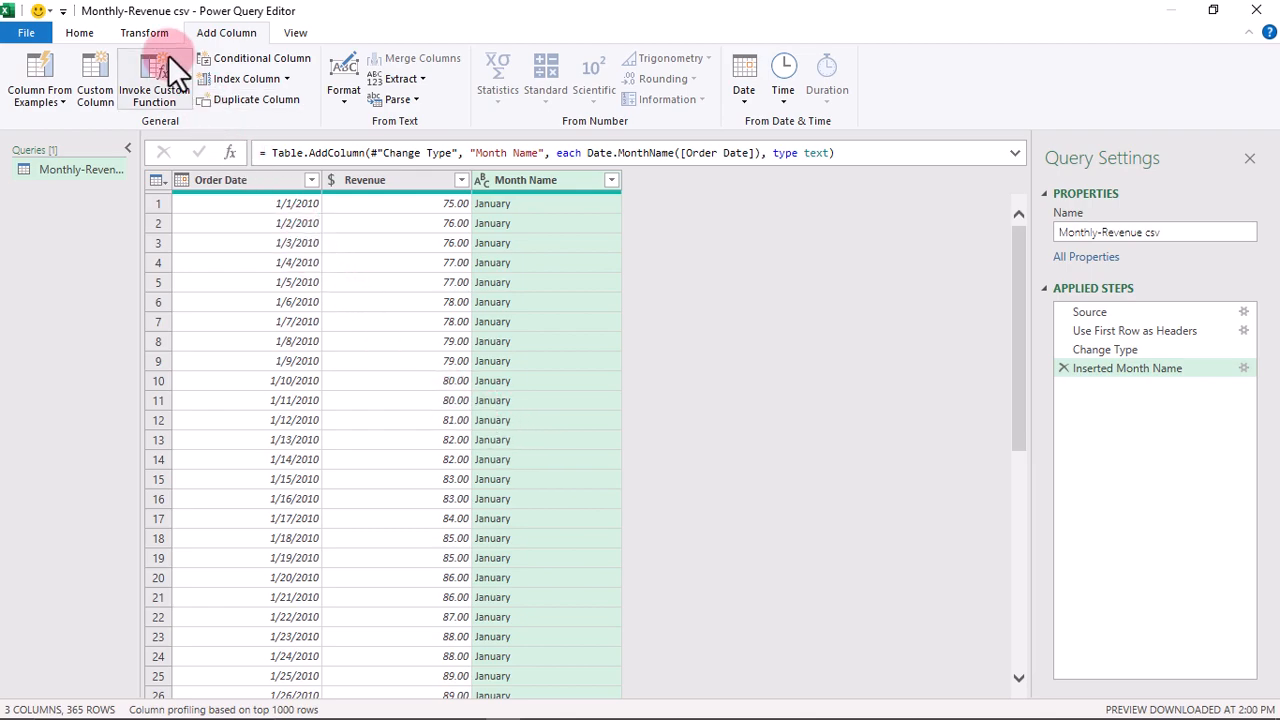
pyautogui.click(146, 33)
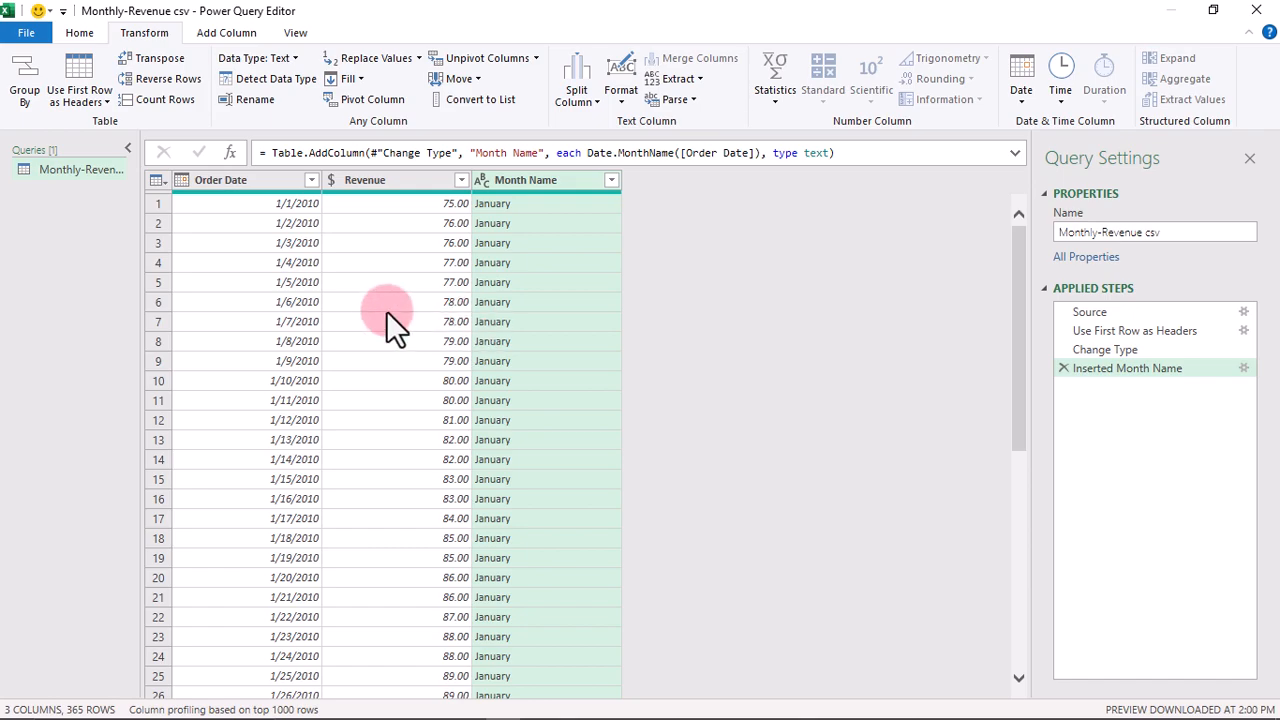
pyautogui.click(29, 86)
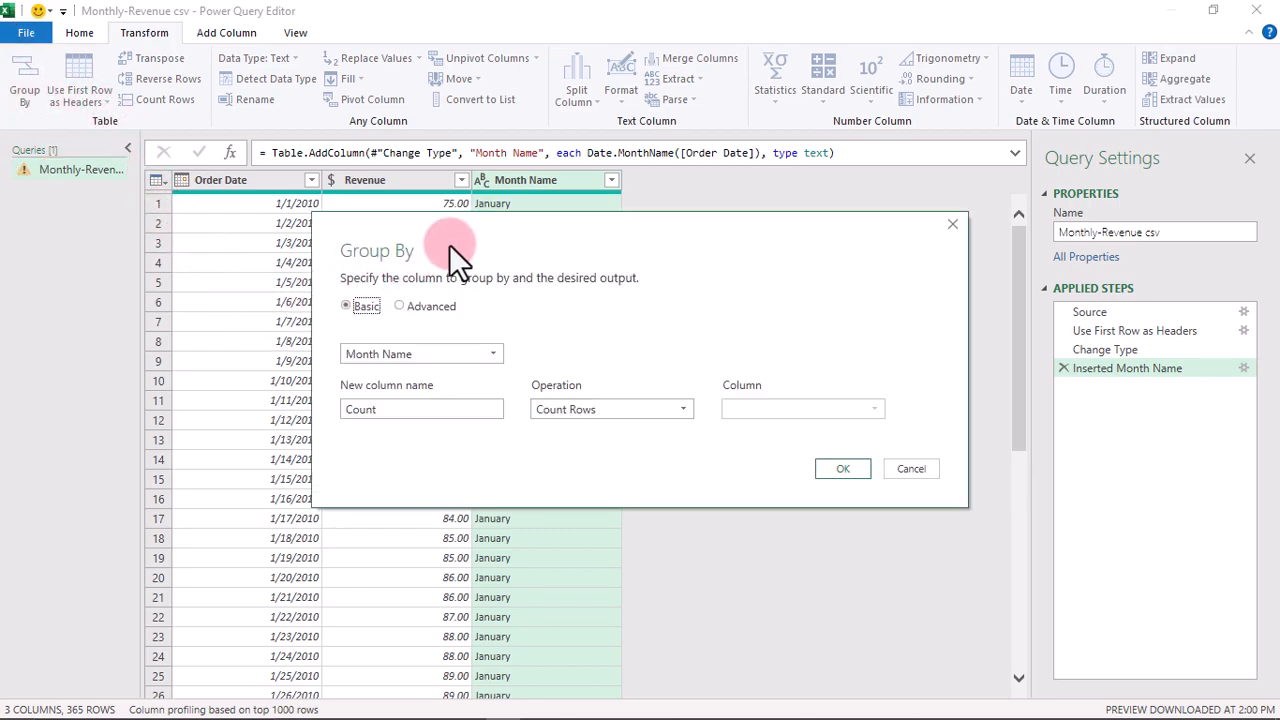
pyautogui.moveTo(479, 226)
pyautogui.mouseDown()
pyautogui.moveTo(342, 291)
pyautogui.moveTo(347, 304)
pyautogui.mouseUp()
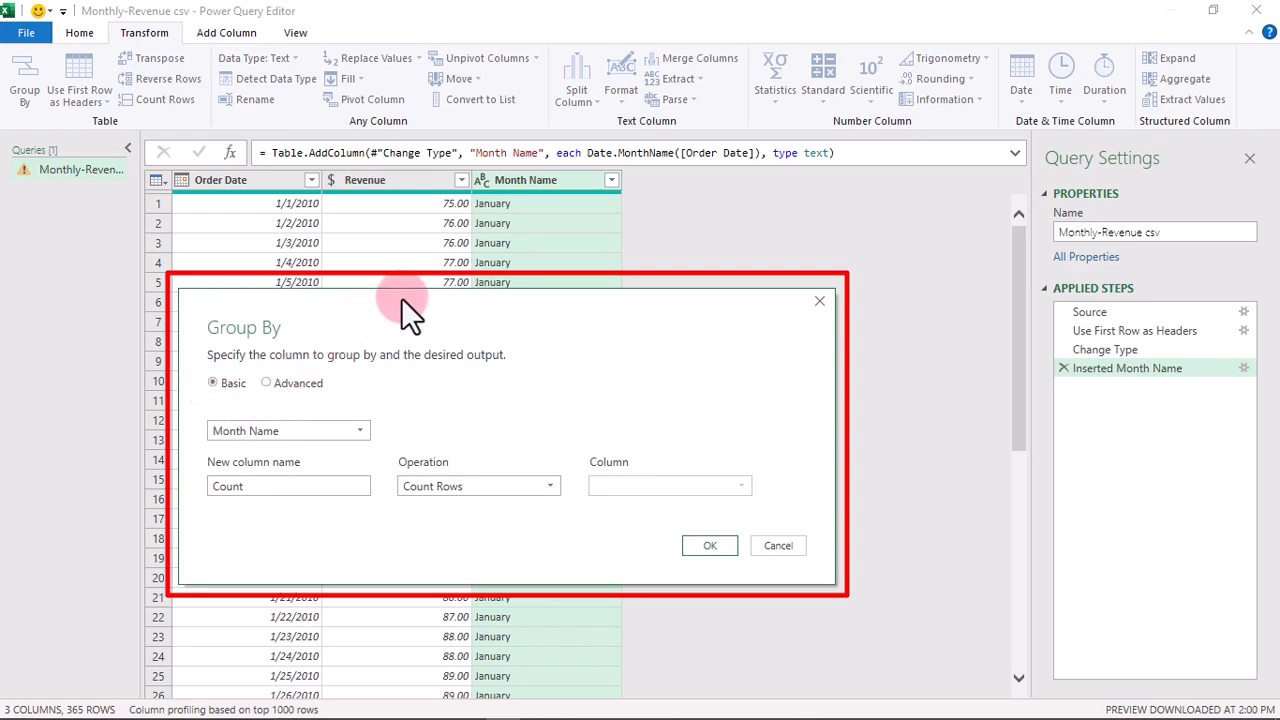
pyautogui.moveTo(400, 297); pyautogui.dragTo(396, 304)
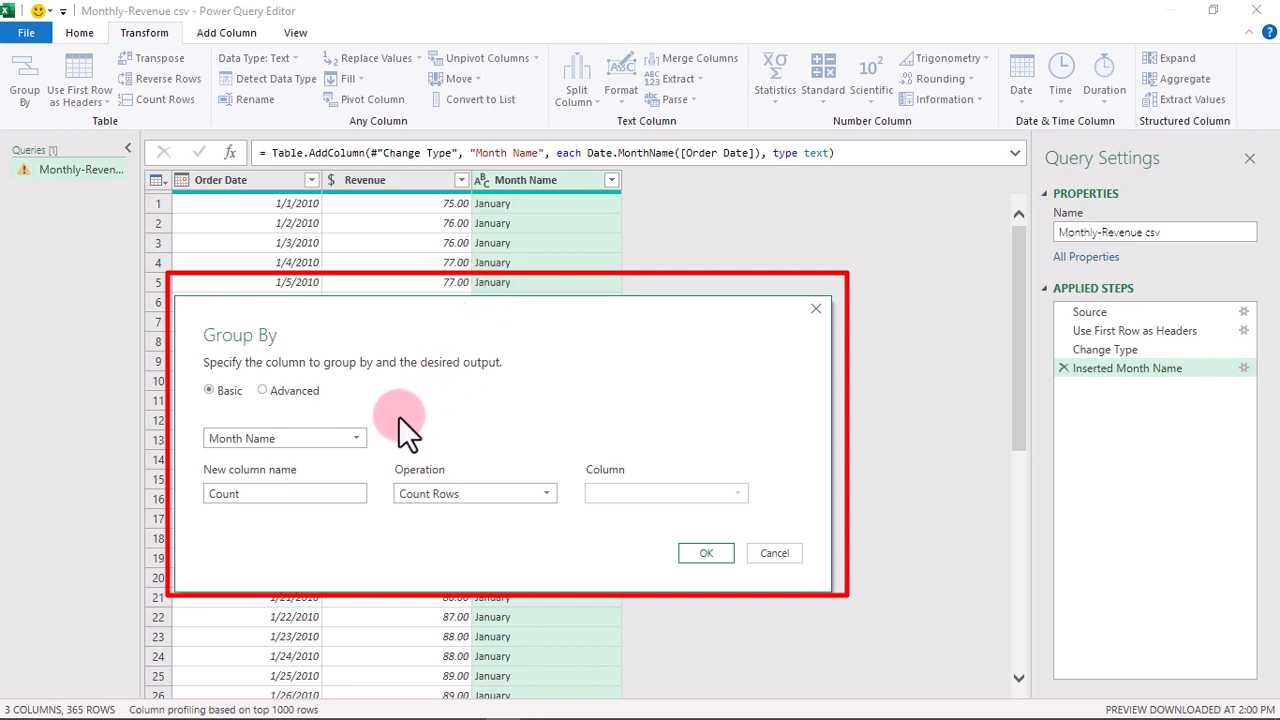
pyautogui.click(348, 440)
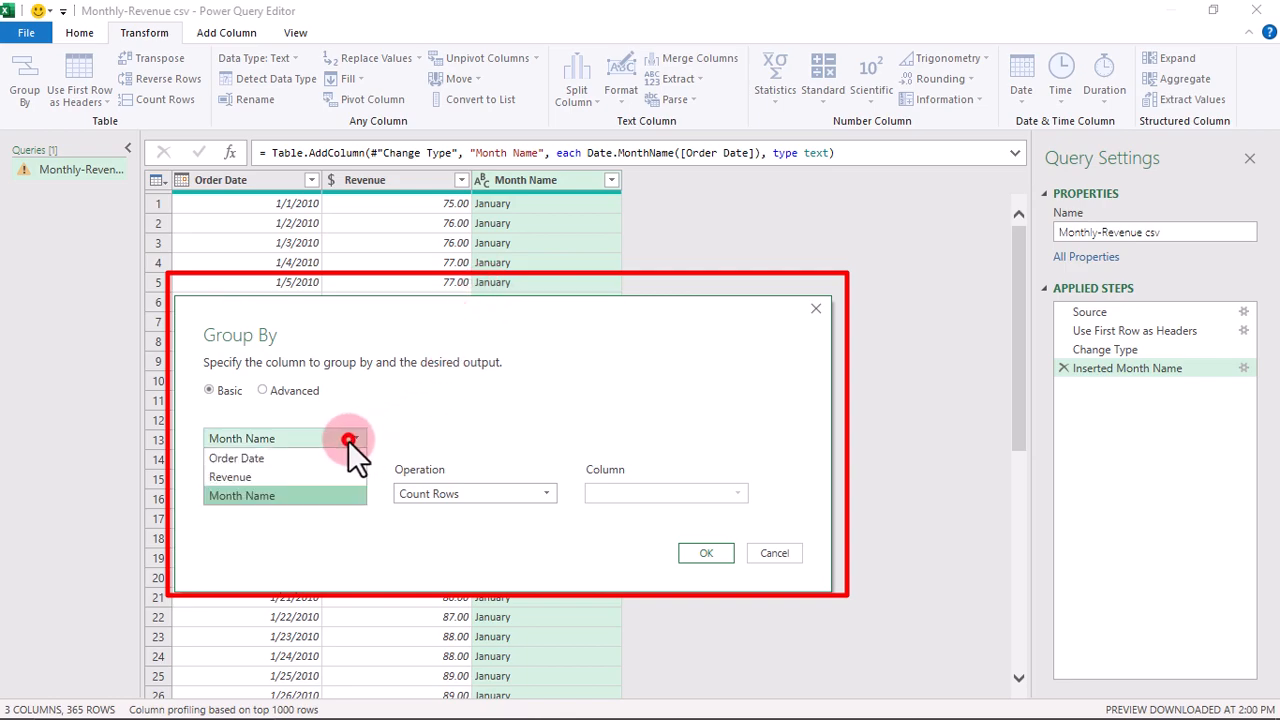
pyautogui.click(267, 494)
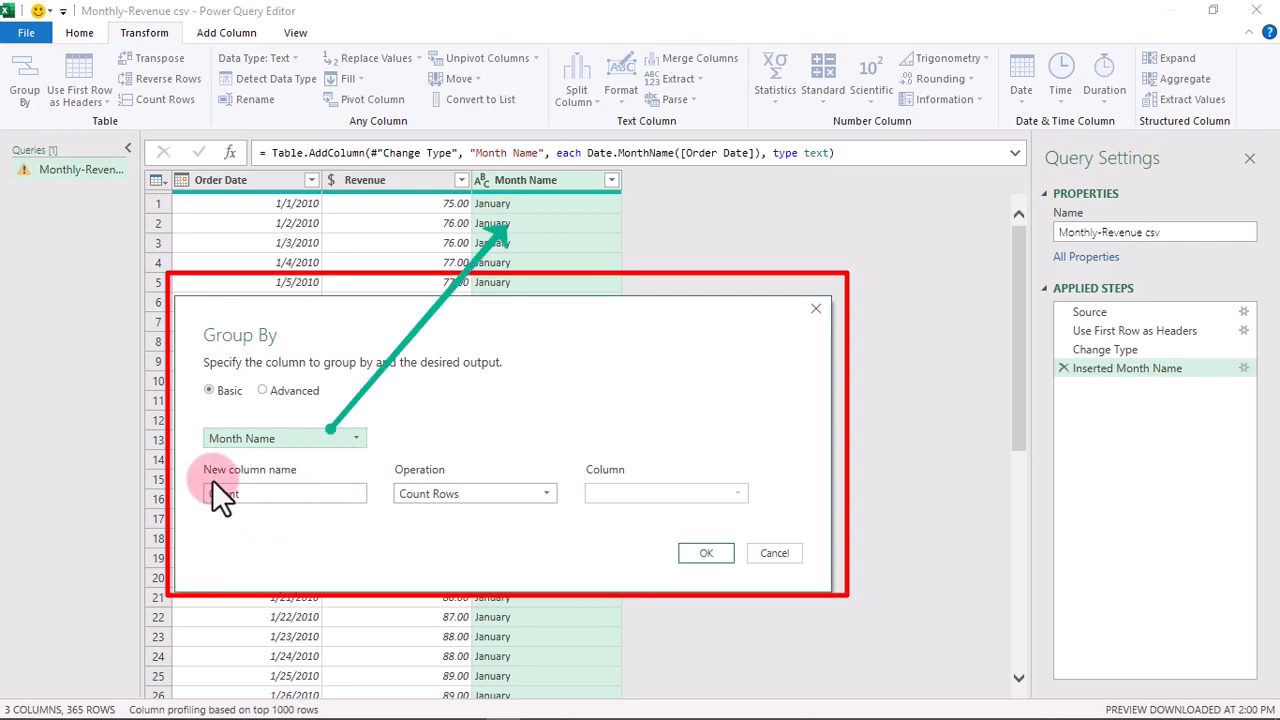
# Step: Name the grouped result column "Monthly Total Sale"
pyautogui.click(290, 494)
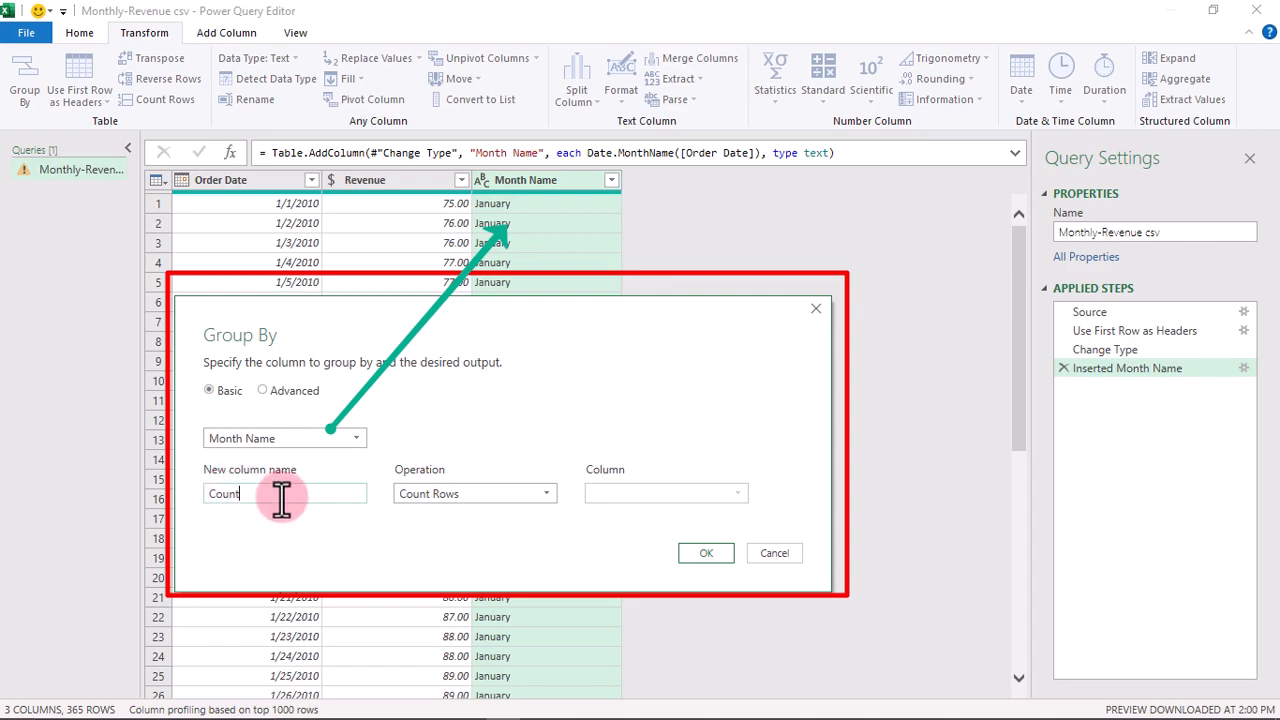
pyautogui.press('BackSpace')
pyautogui.press('BackSpace')
pyautogui.press('BackSpace')
pyautogui.press('BackSpace')
pyautogui.press('BackSpace')
pyautogui.write('Monthly Total Sale')
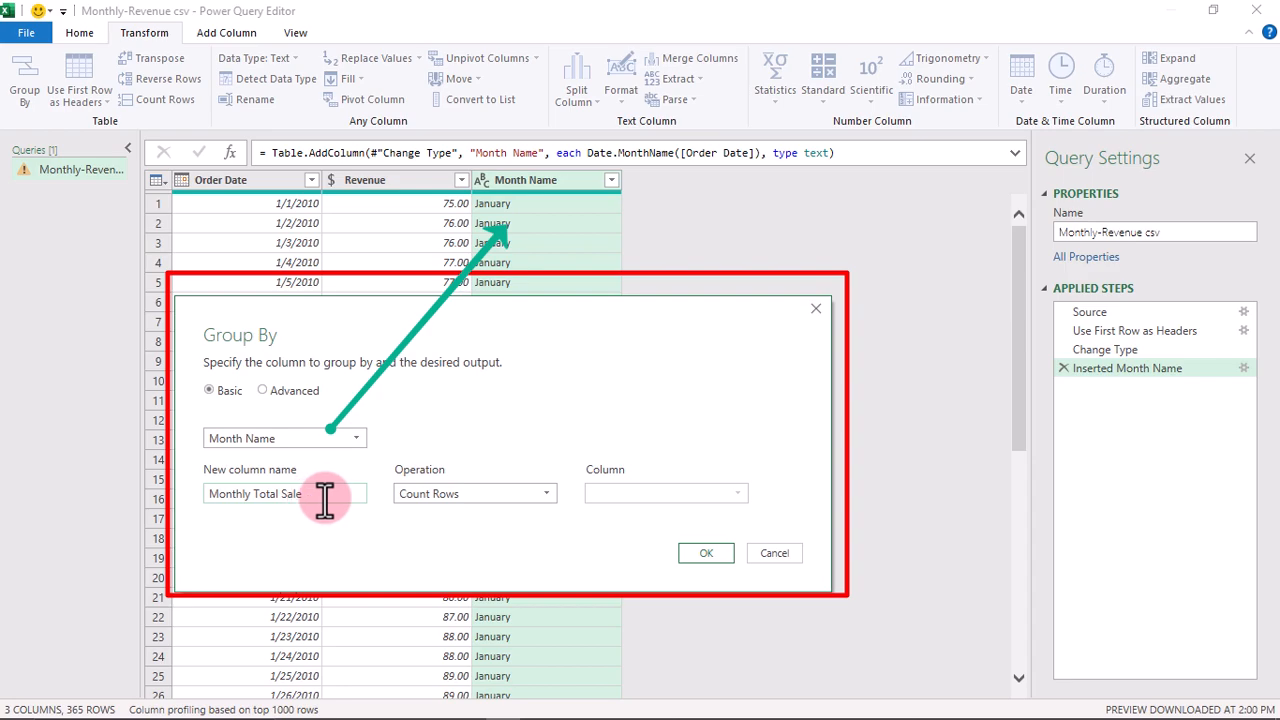
# Step: Set the grouping operation to Sum
pyautogui.click(435, 499)
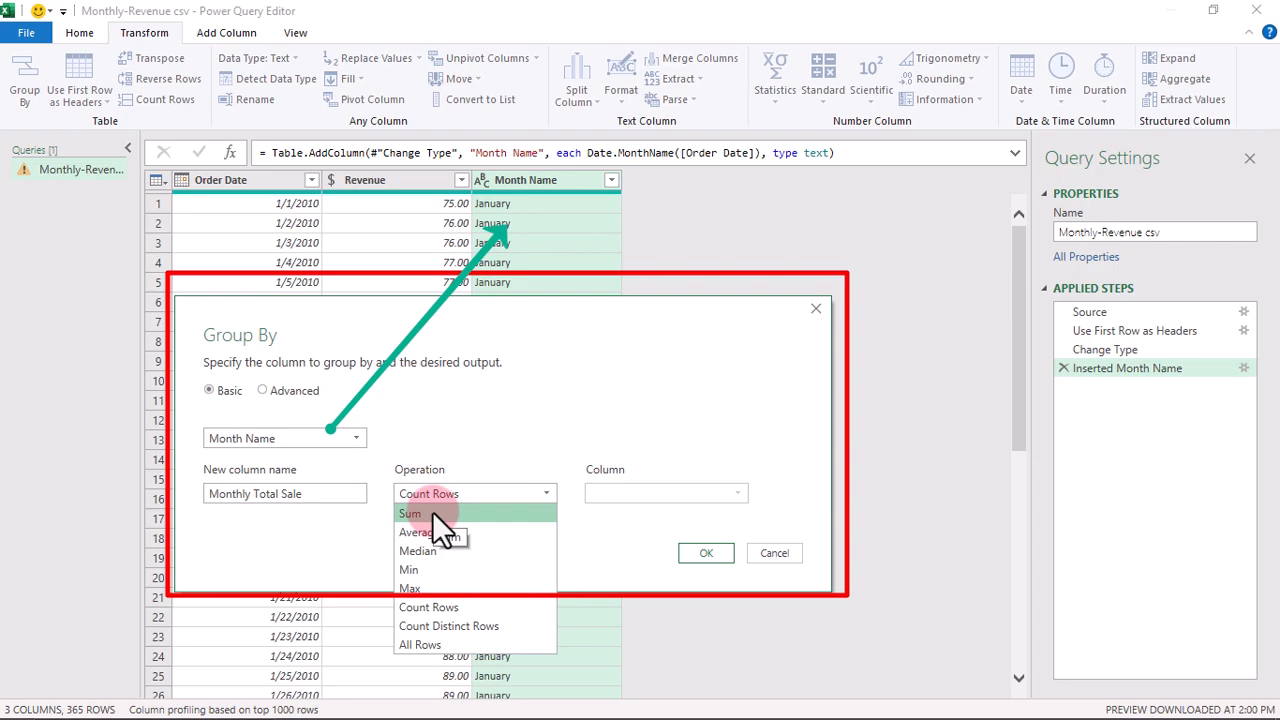
pyautogui.click(402, 442)
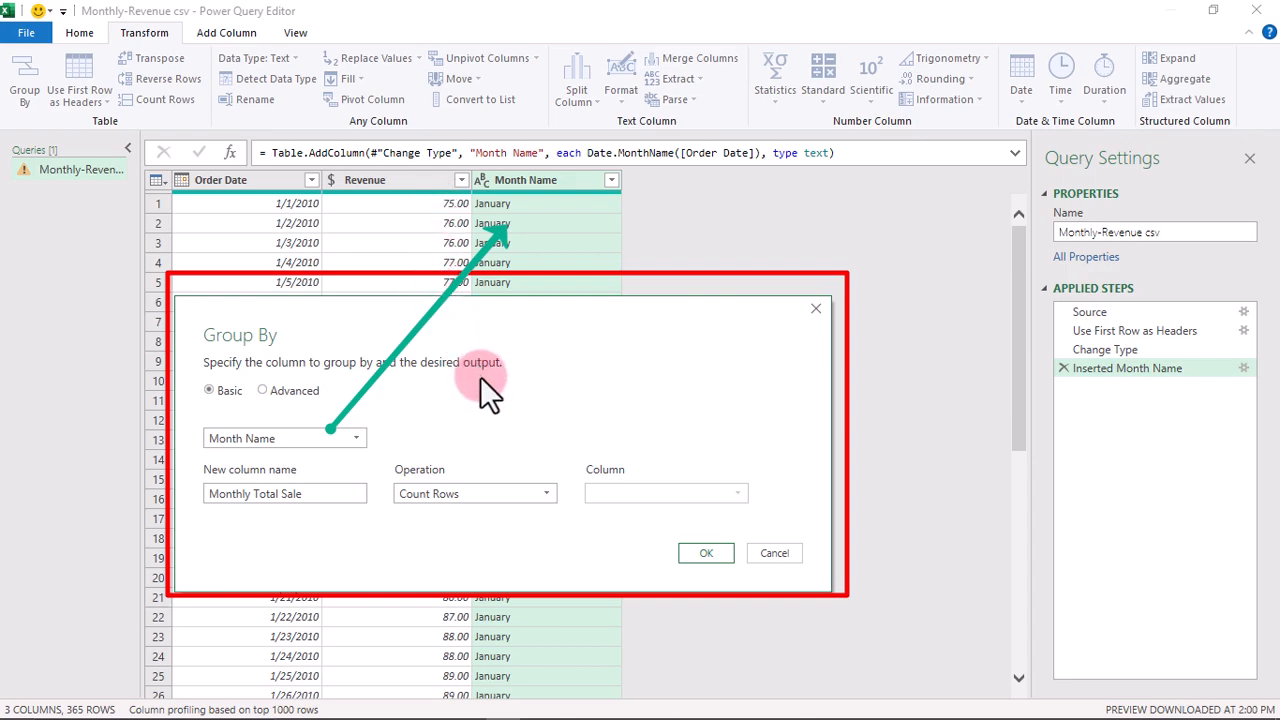
pyautogui.click(439, 491)
pyautogui.click(445, 630)
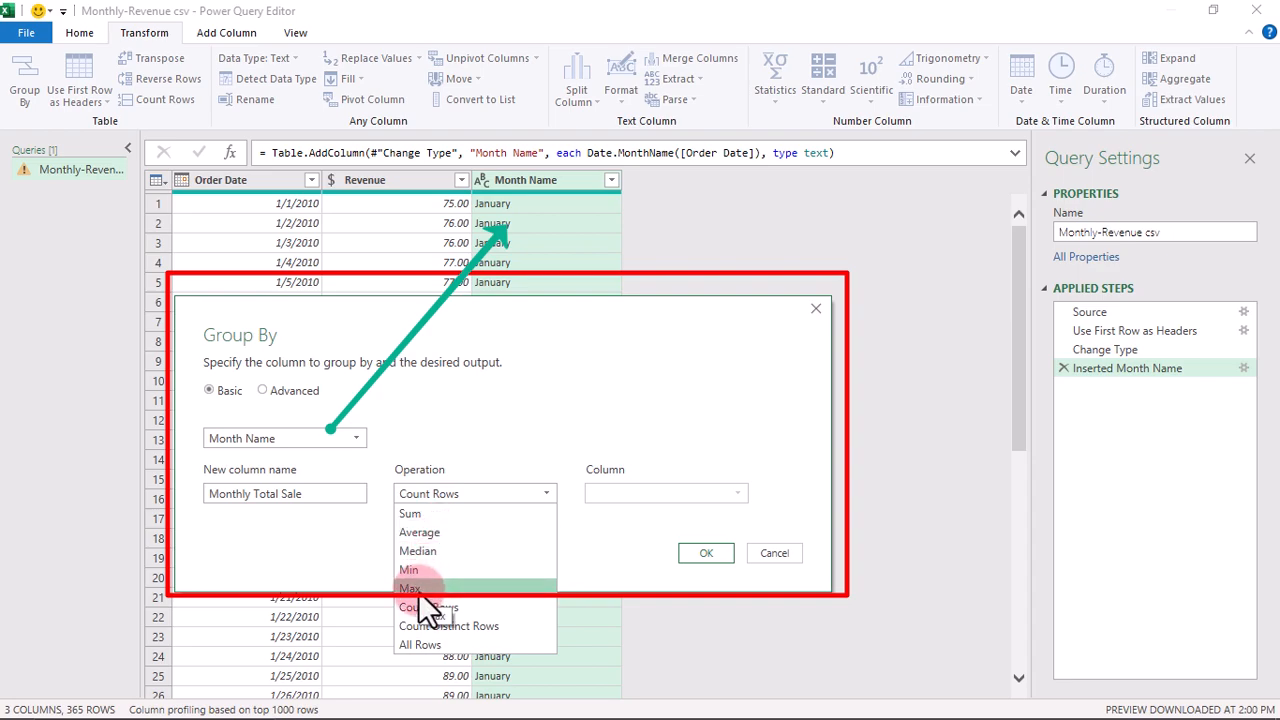
pyautogui.click(418, 530)
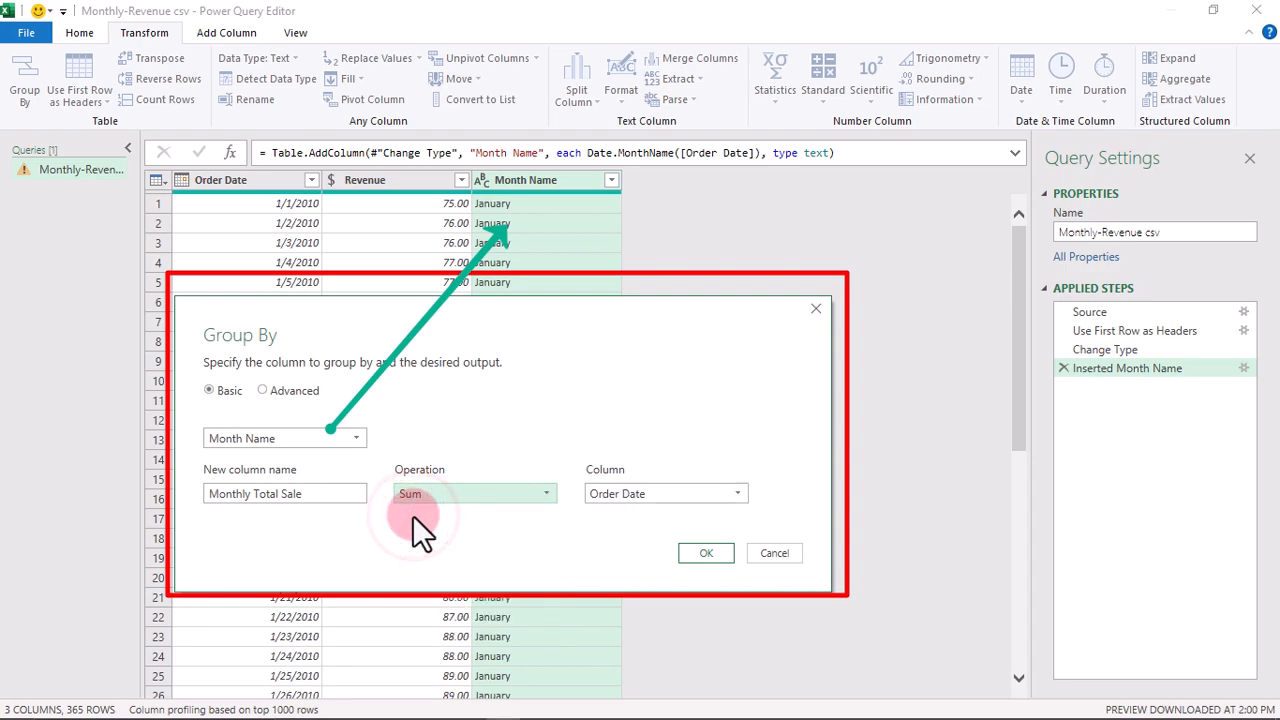
# Step: Choose Revenue as the column to sum and apply the grouping by month
pyautogui.click(657, 498)
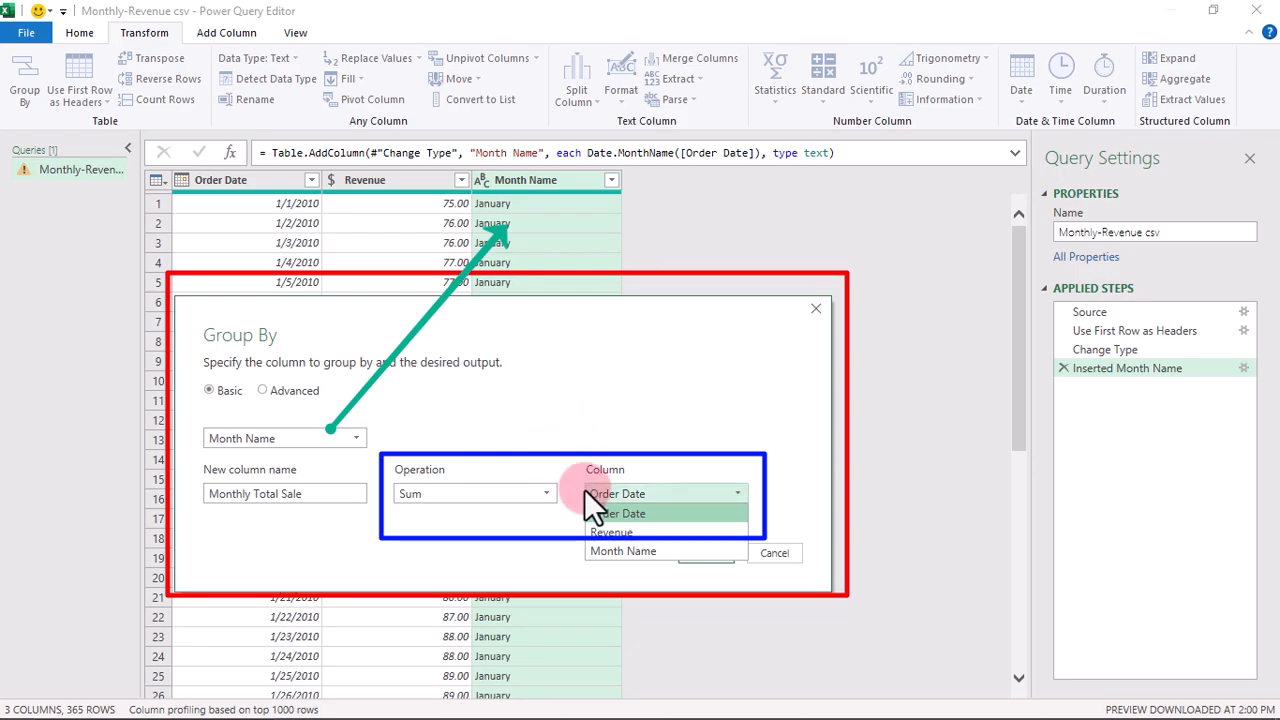
pyautogui.click(605, 532)
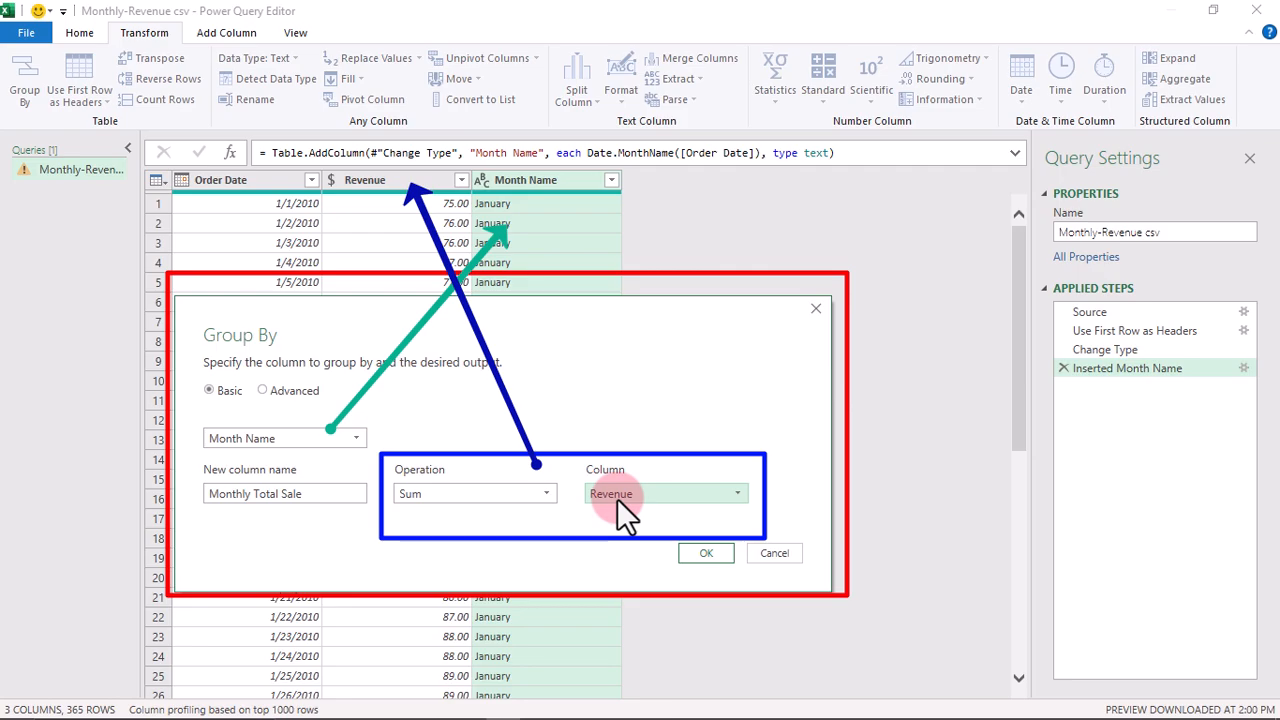
pyautogui.click(704, 553)
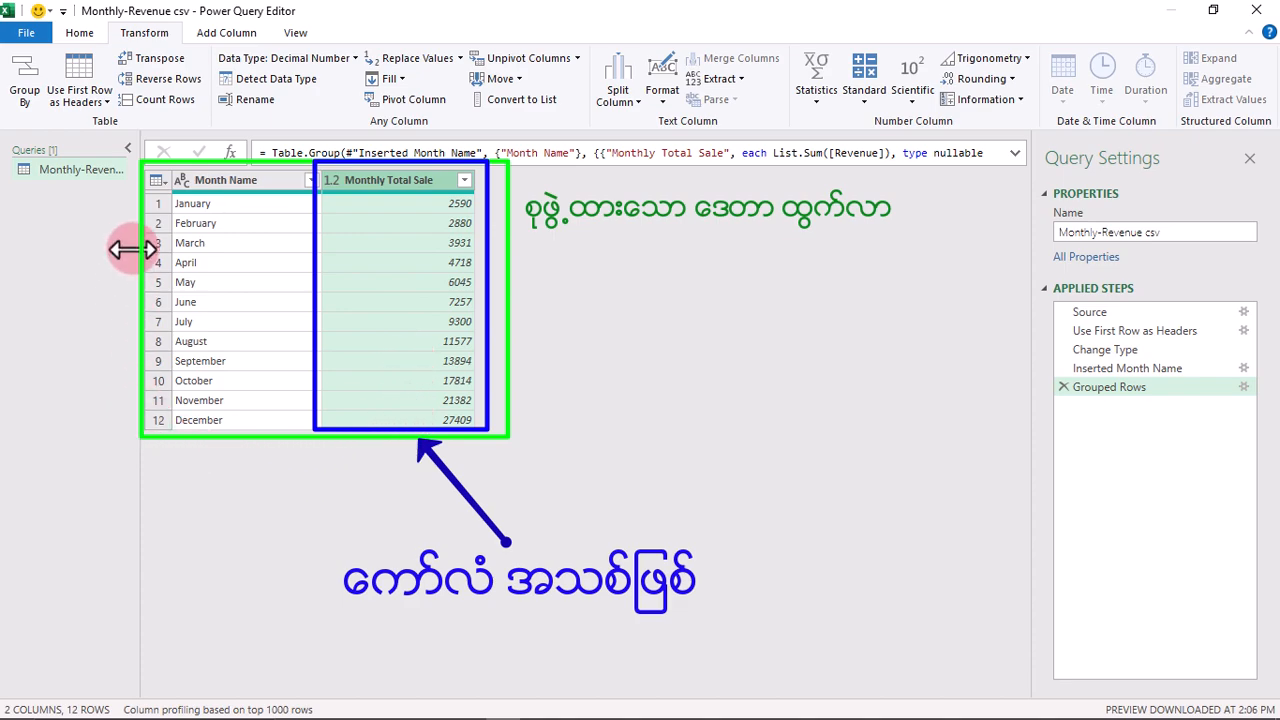
pyautogui.click(368, 487)
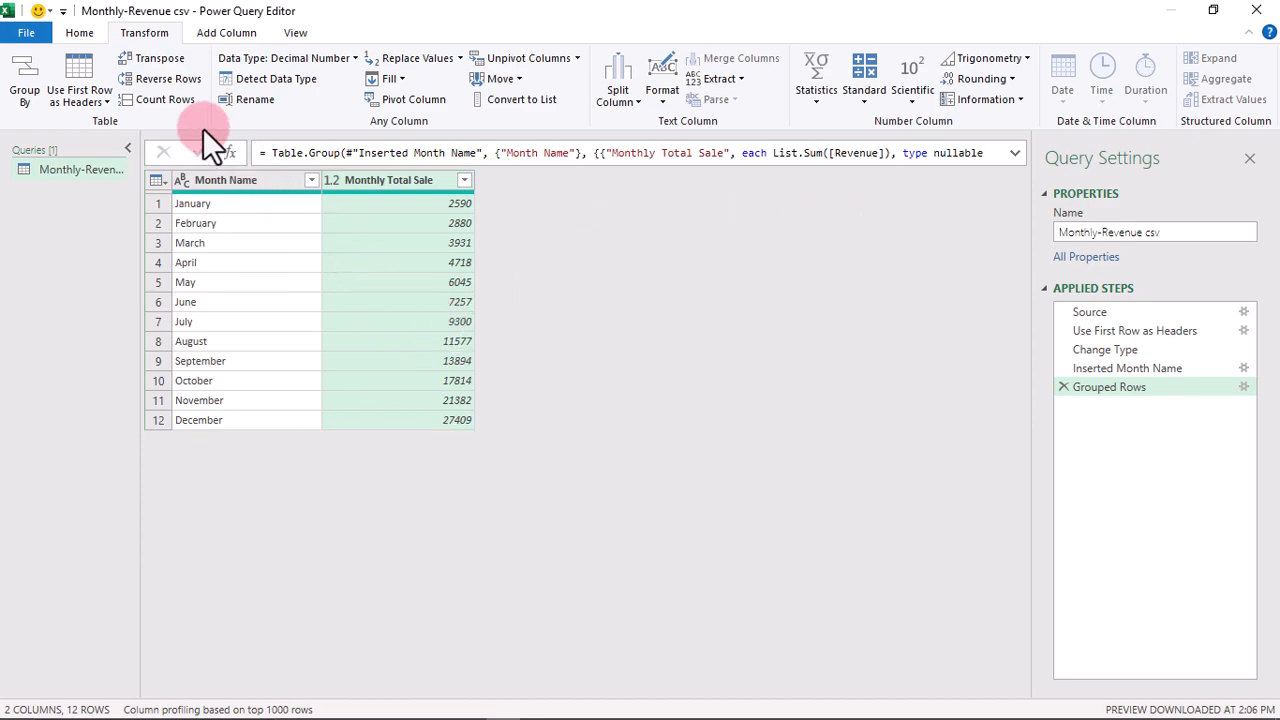
# Step: Close the query editor and load the grouped result as a table into the existing worksheet at Sheet1 cell A1
pyautogui.click(82, 32)
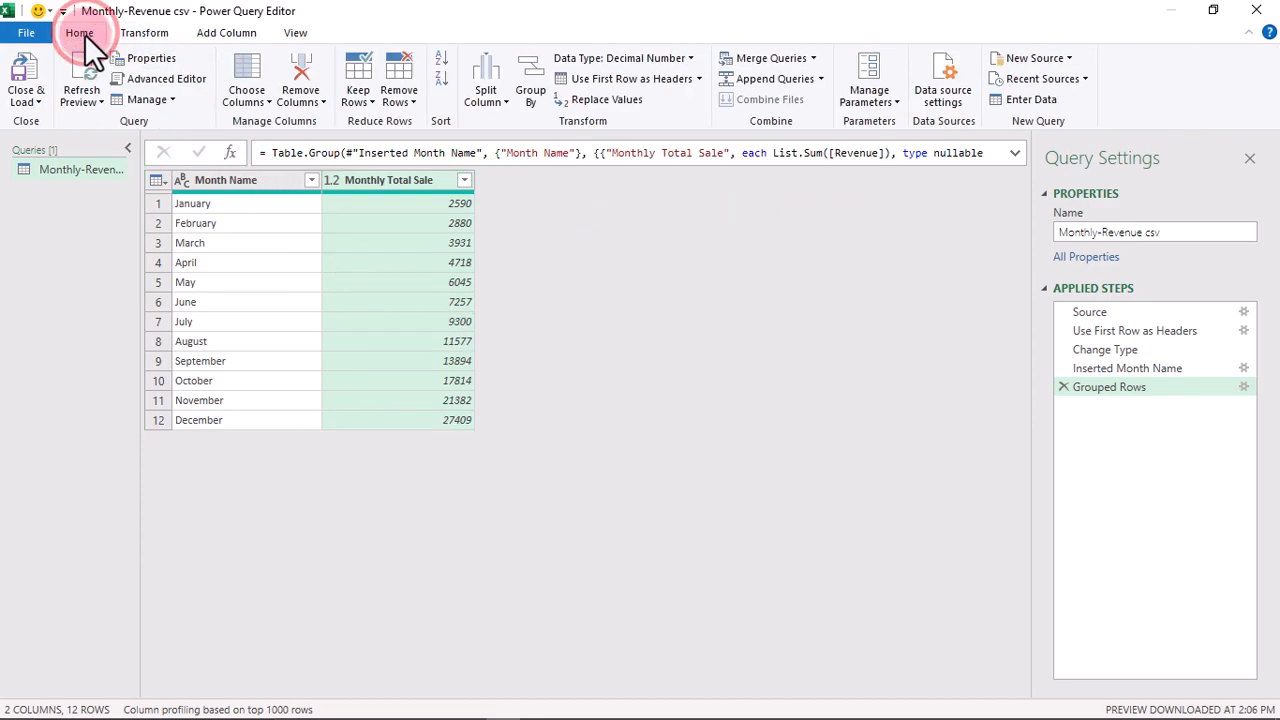
pyautogui.click(29, 101)
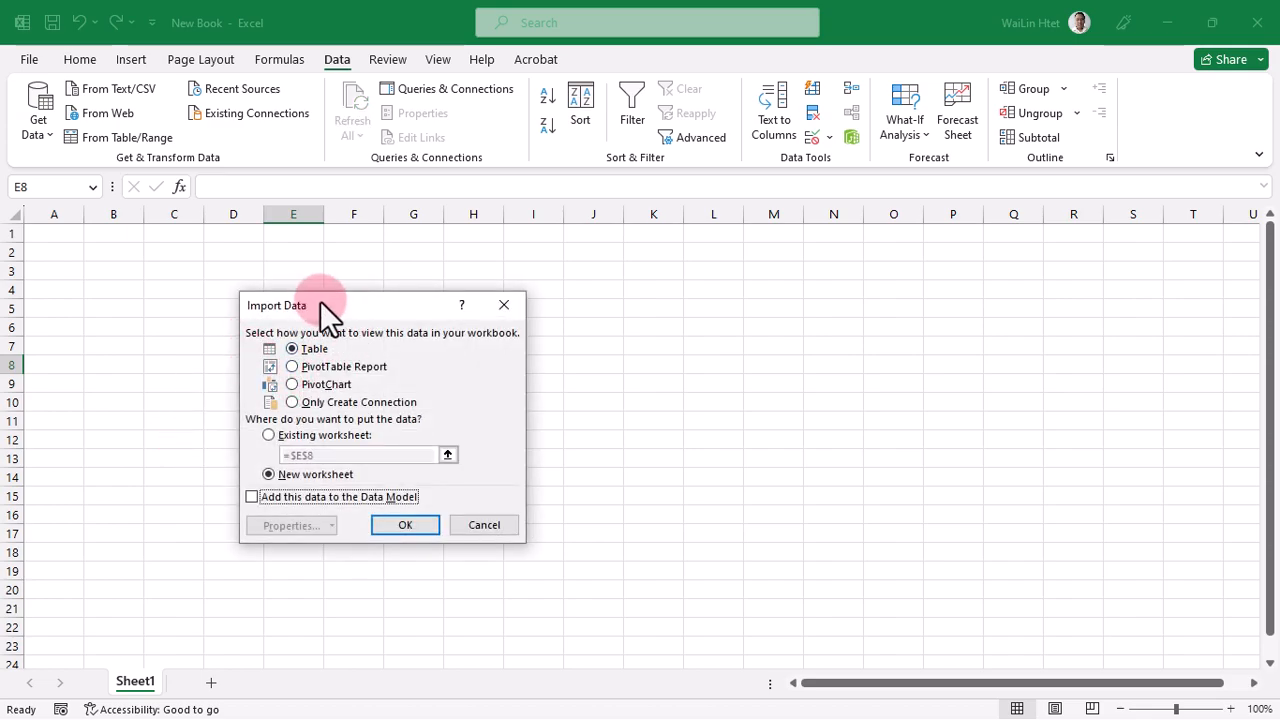
pyautogui.moveTo(321, 300); pyautogui.dragTo(466, 333)
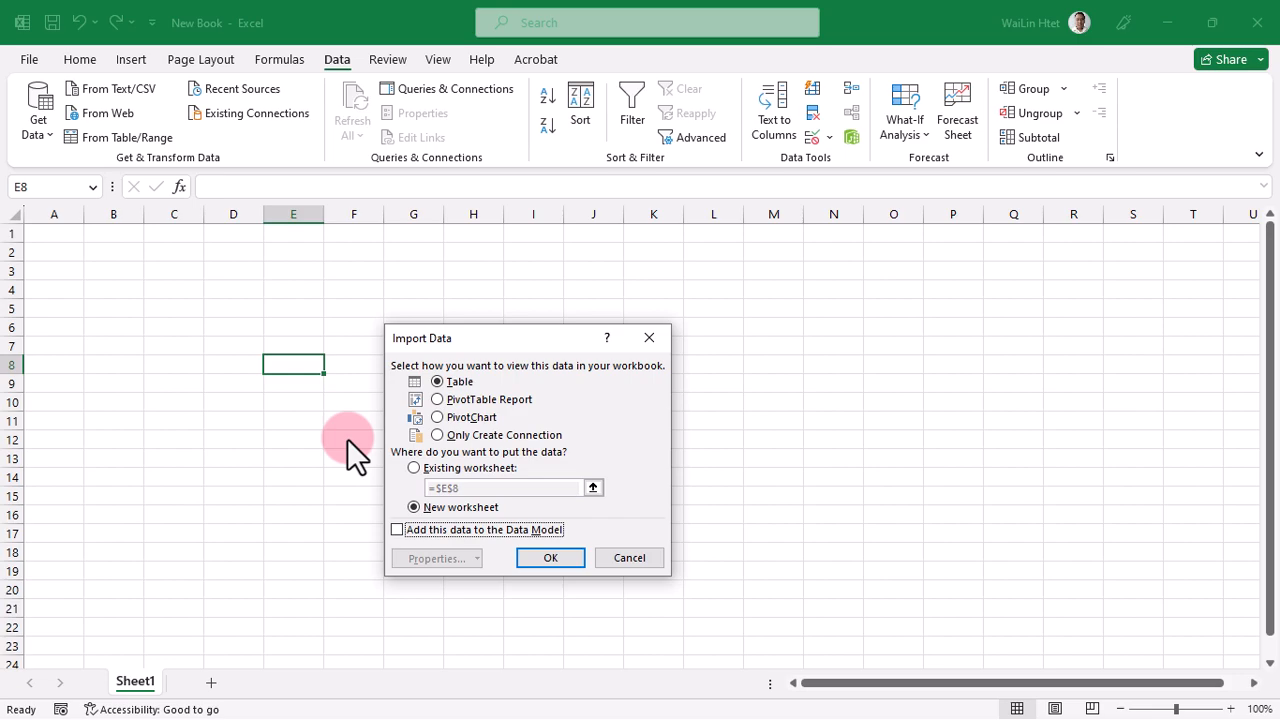
pyautogui.click(412, 468)
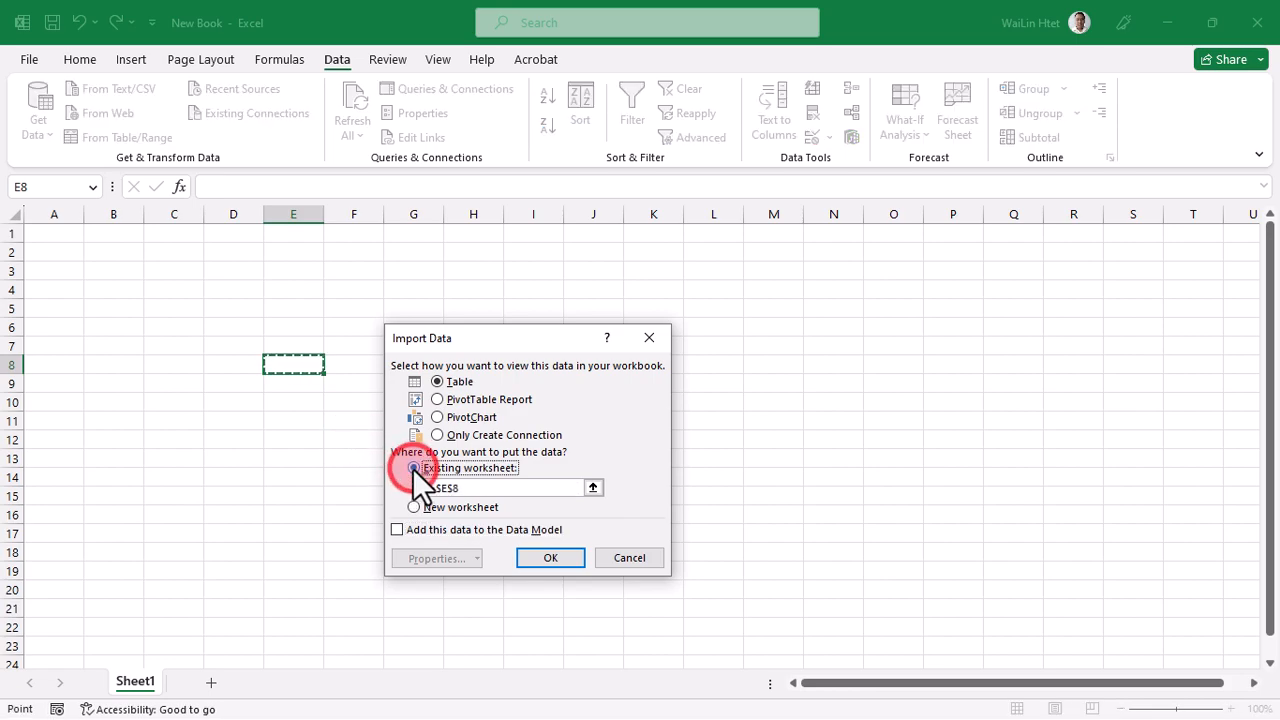
pyautogui.click(101, 273)
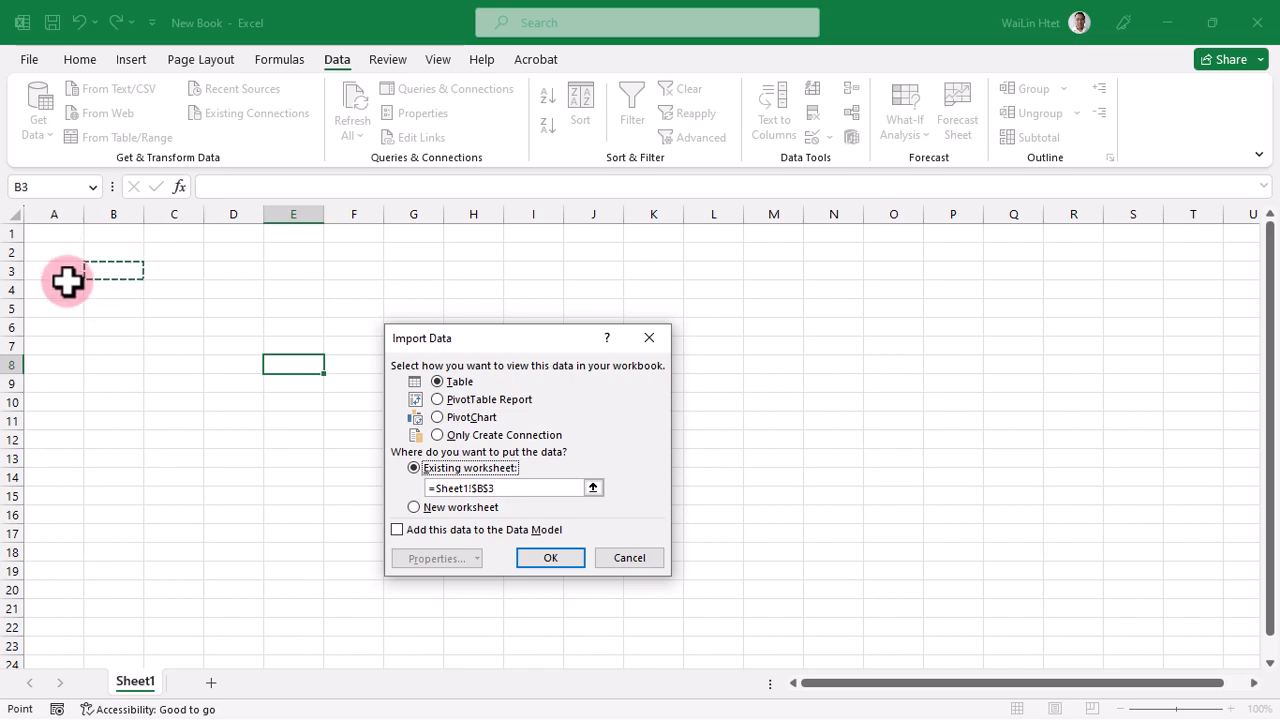
pyautogui.click(57, 238)
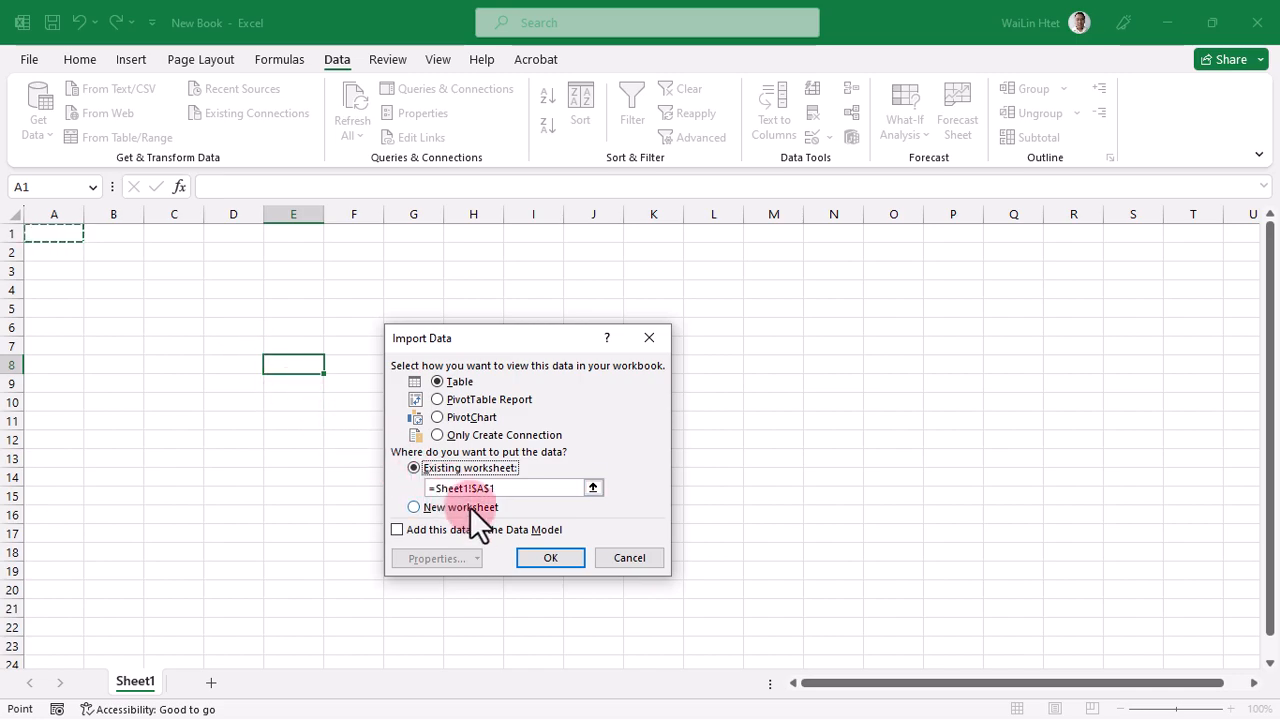
pyautogui.click(531, 558)
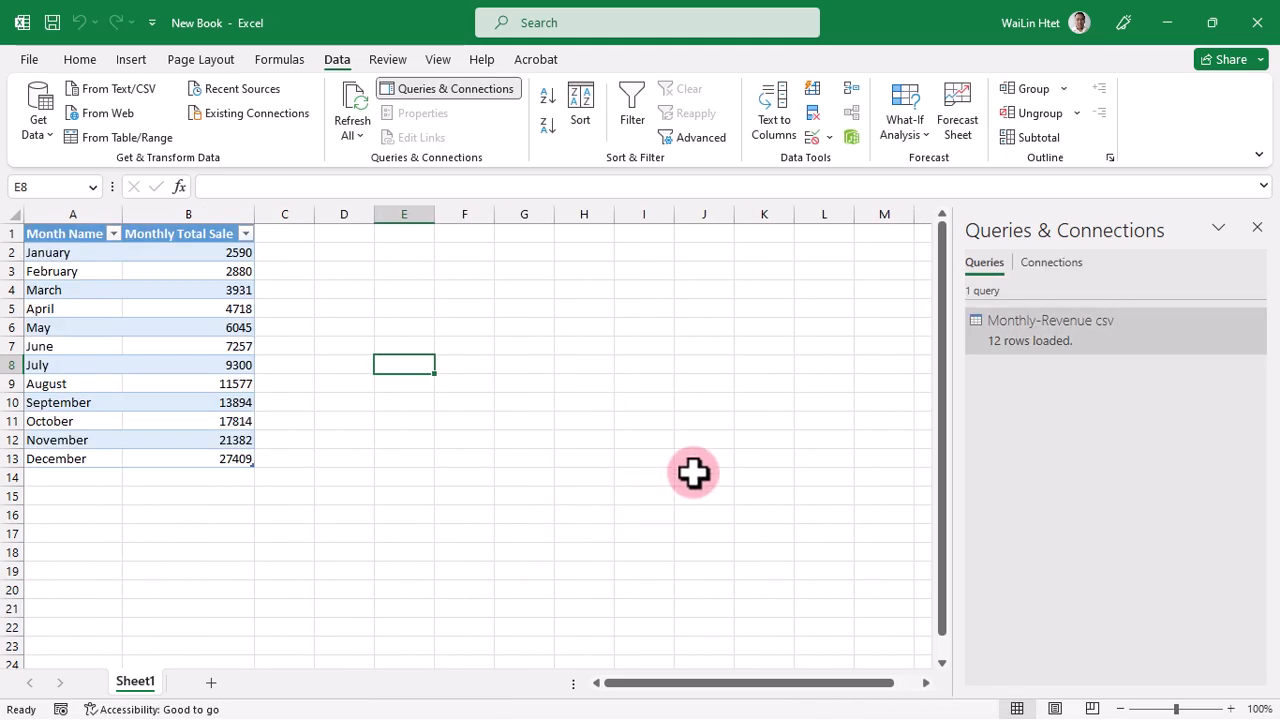
# Step: Examine the loaded monthly sales table, comparing the commands available with a cell selected inside and outside it
pyautogui.click(57, 234)
pyautogui.moveTo(57, 234); pyautogui.dragTo(180, 460)
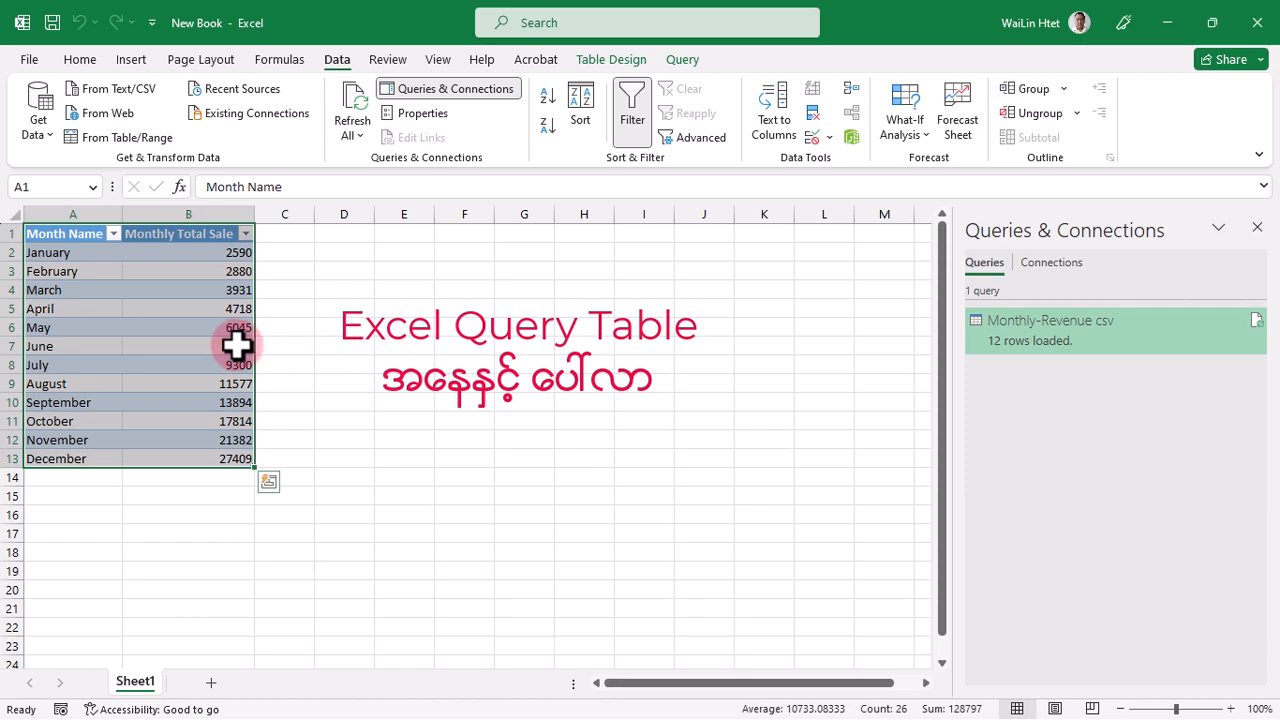
pyautogui.click(361, 349)
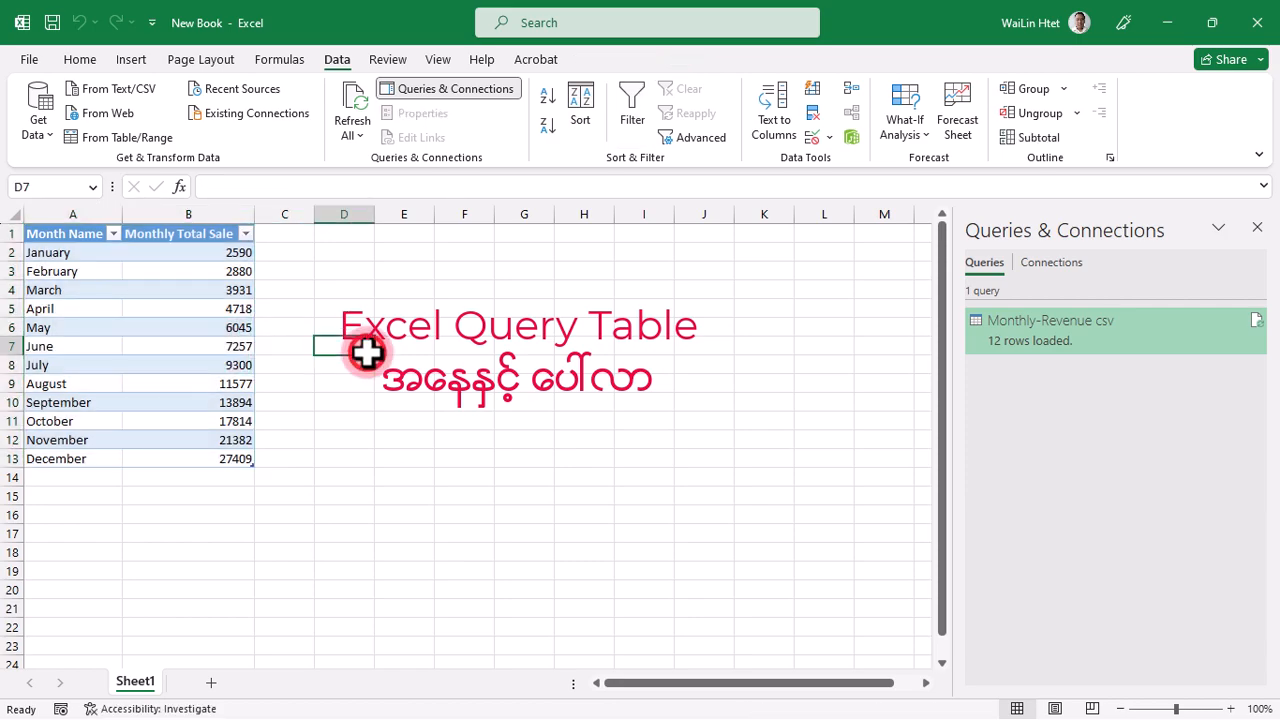
pyautogui.click(201, 349)
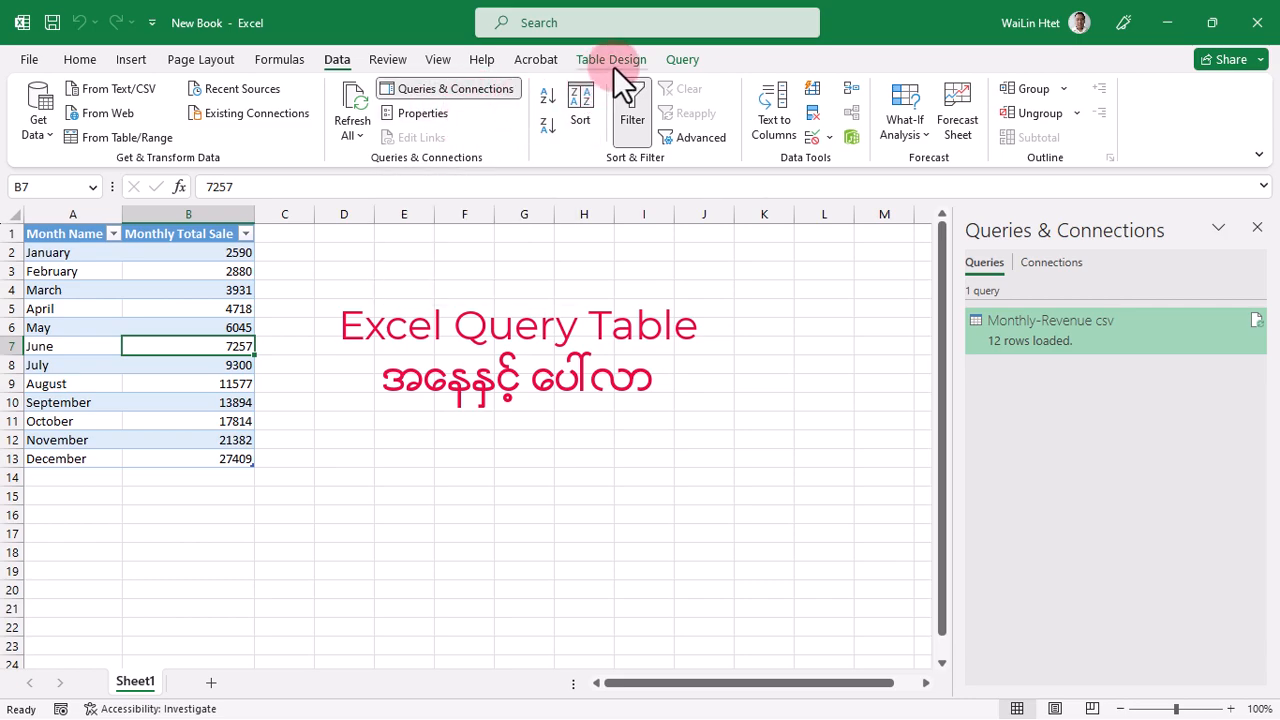
pyautogui.click(409, 420)
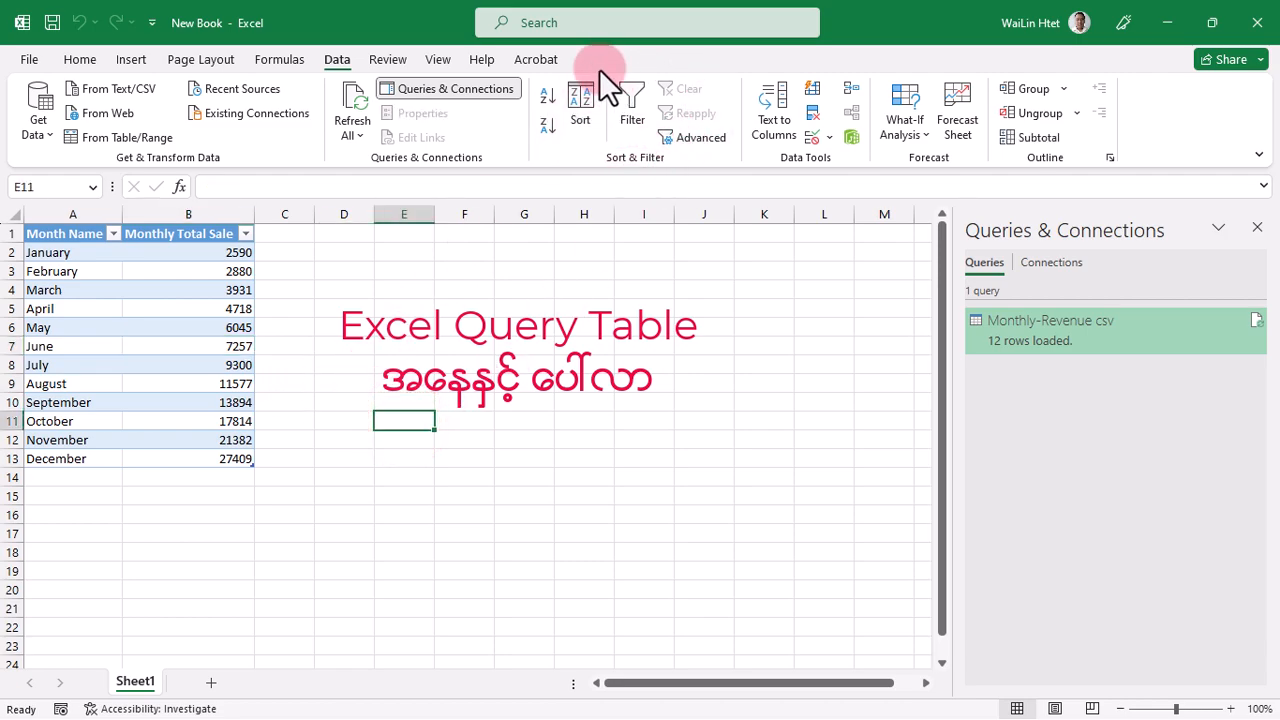
pyautogui.click(202, 314)
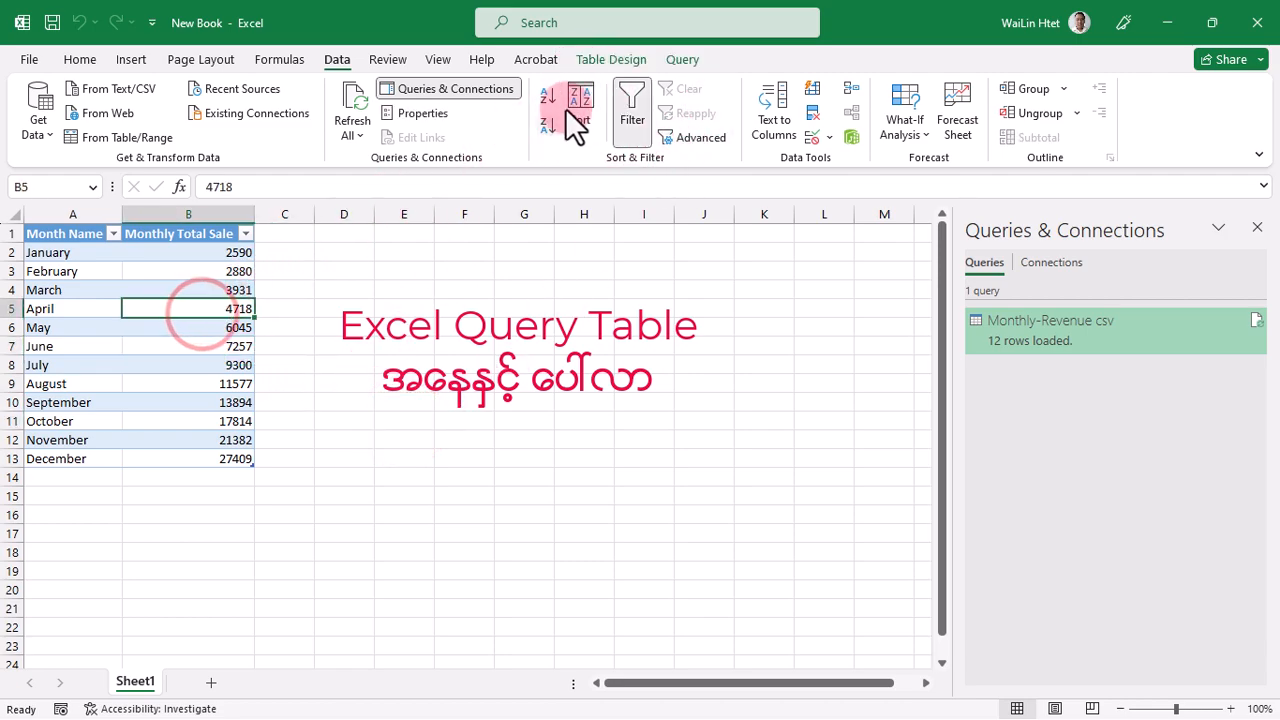